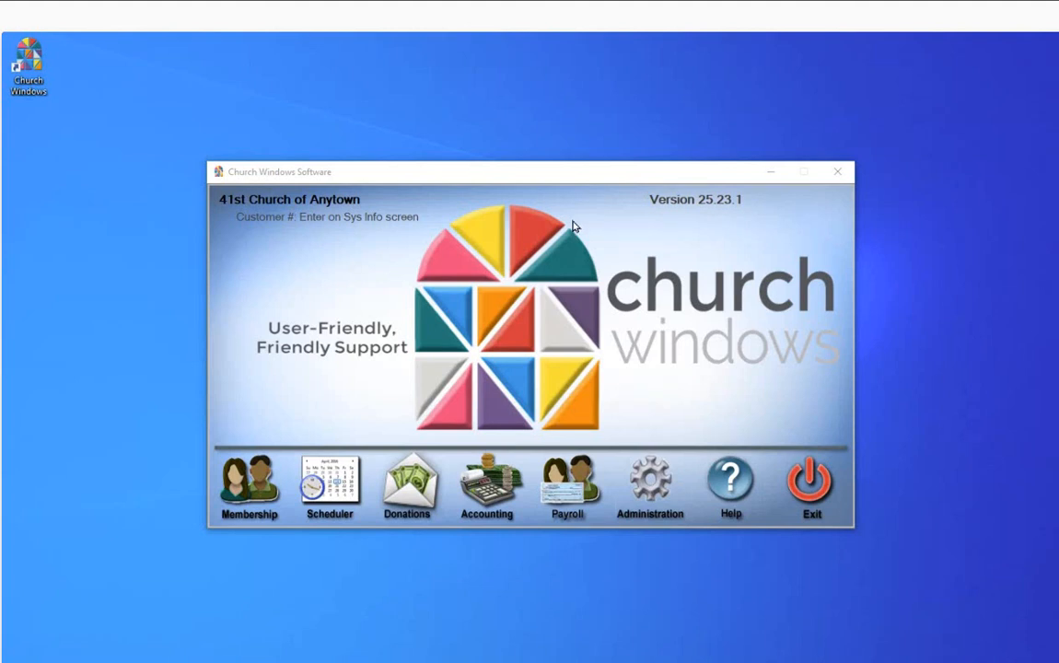
# - Open the Accounting module and update the Jan - Dec 2024 beginning balances from the Jan - Dec 2023 ending balances
pyautogui.click(487, 479)
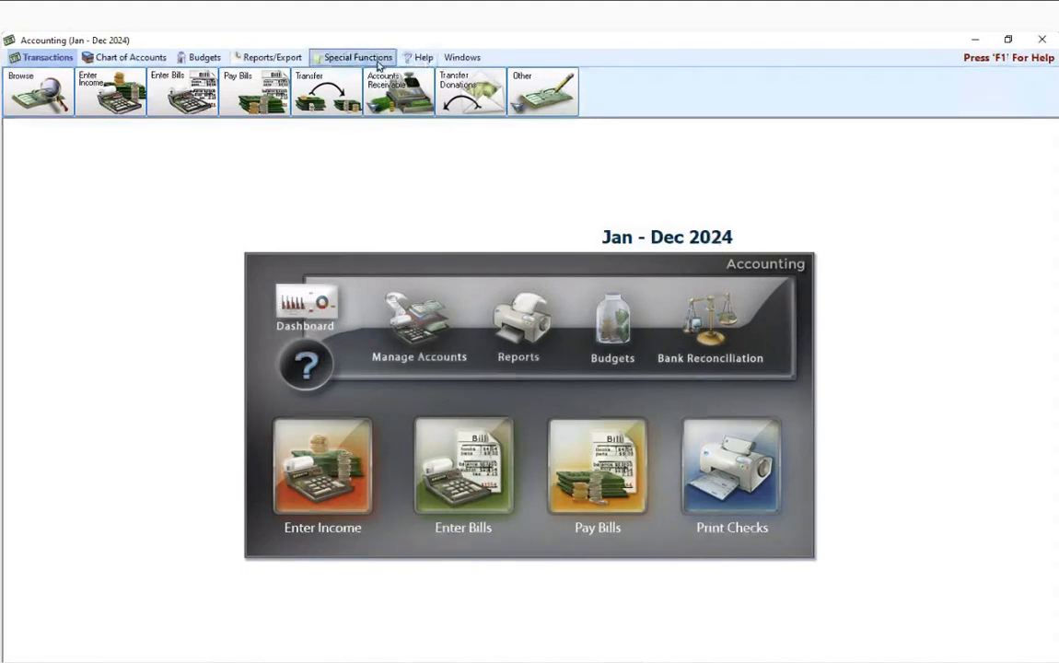
pyautogui.click(360, 58)
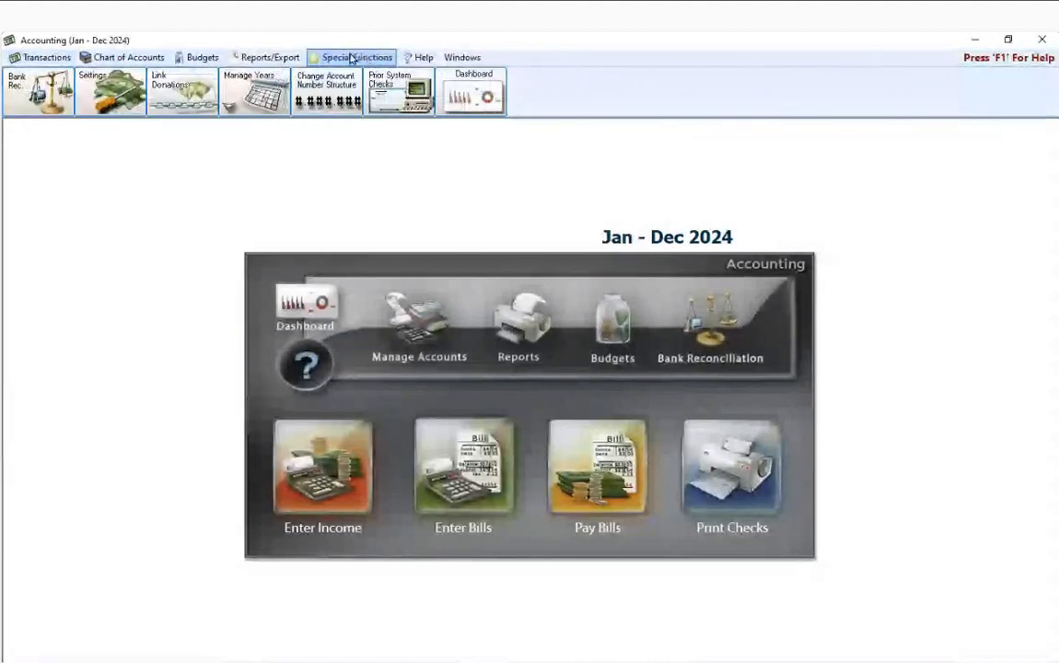
pyautogui.click(267, 94)
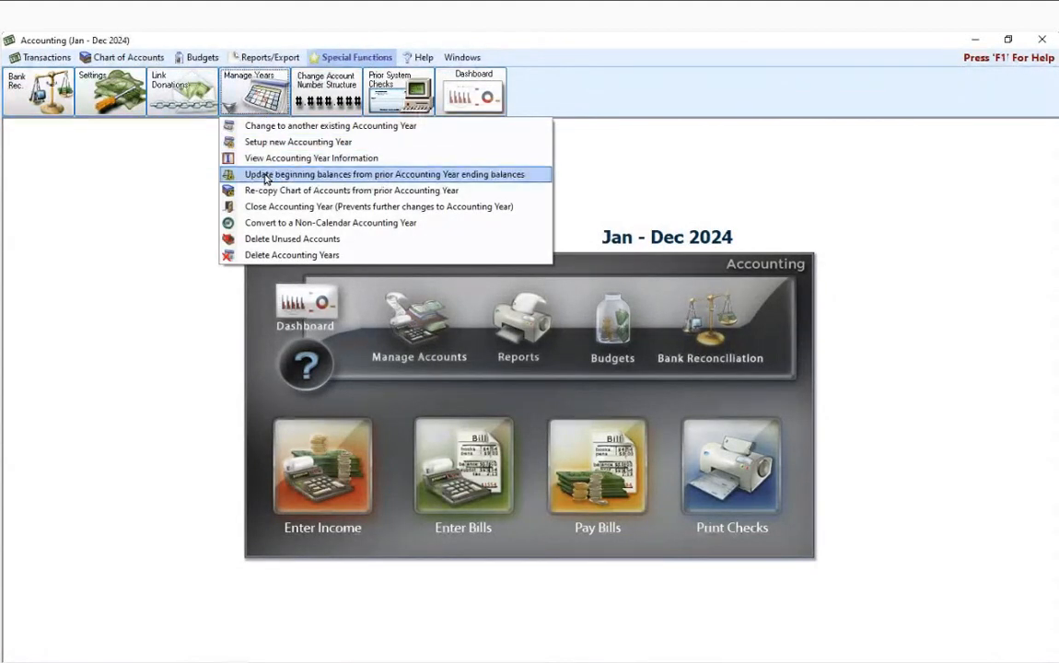
pyautogui.click(541, 180)
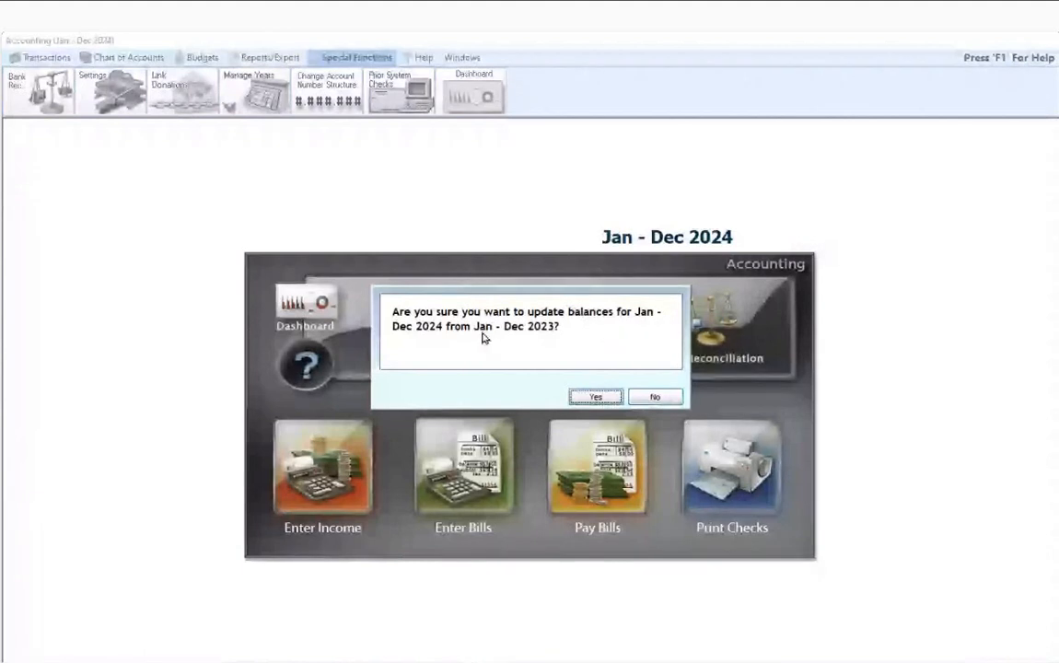
pyautogui.click(595, 398)
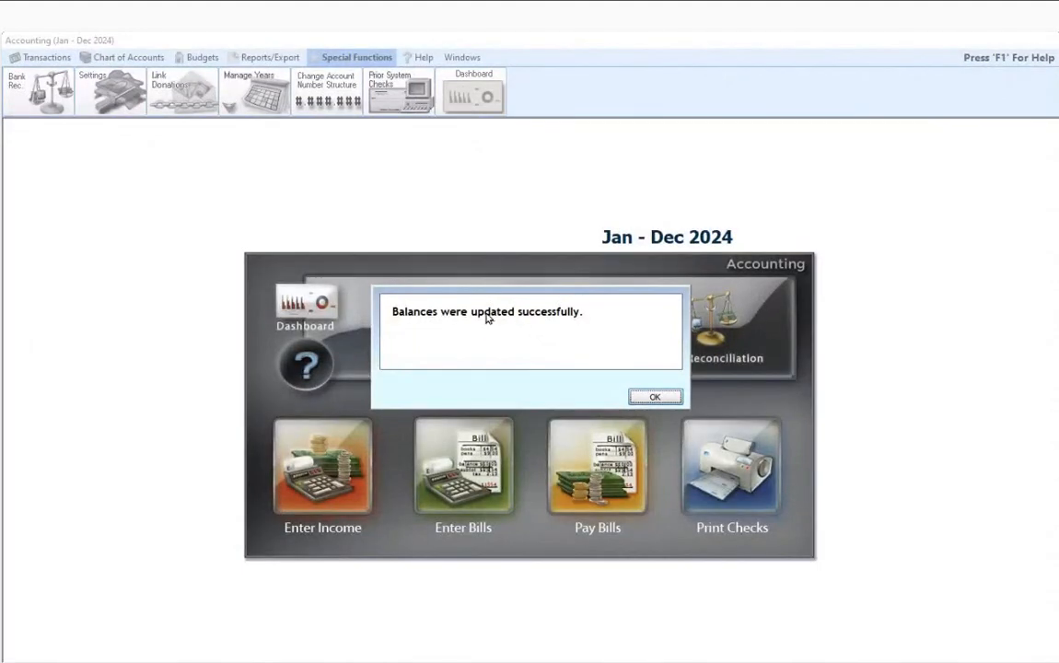
pyautogui.click(657, 399)
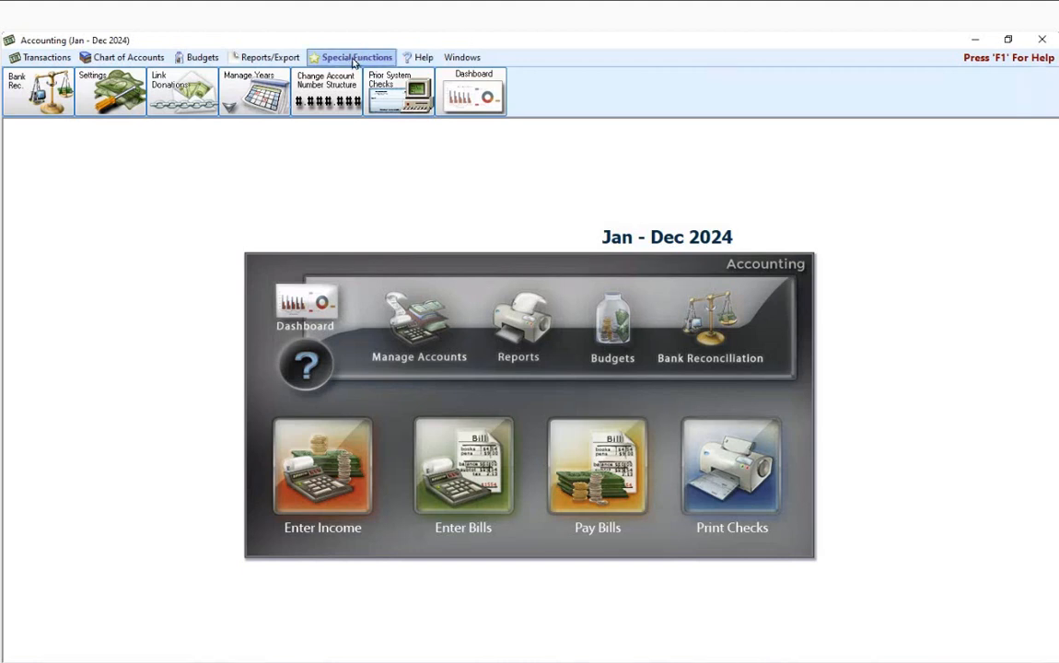
pyautogui.click(250, 92)
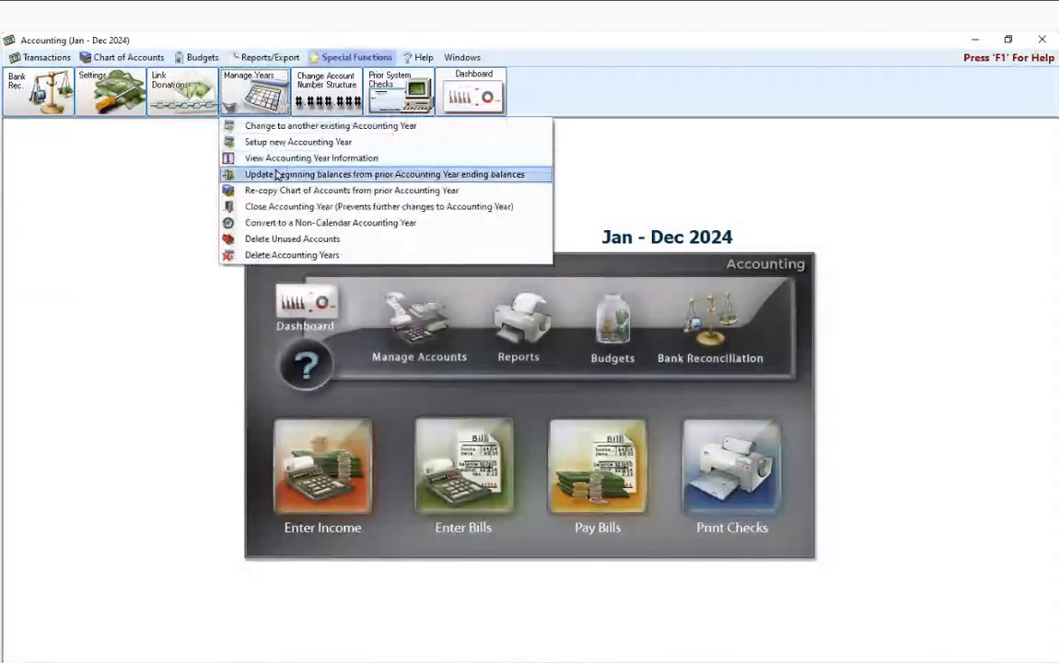
pyautogui.click(390, 35)
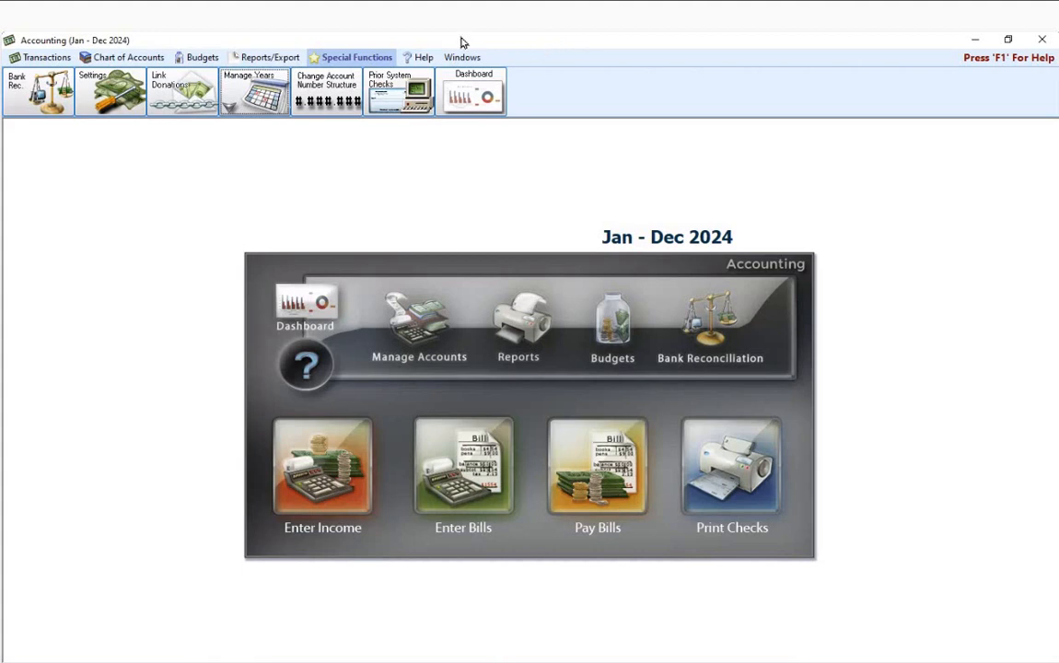
# - Preview a Balance Sheet report for accounting year 01/01/2023 thru 12/31/2023 with balances as of 12/31/2023
pyautogui.click(269, 58)
pyautogui.click(42, 92)
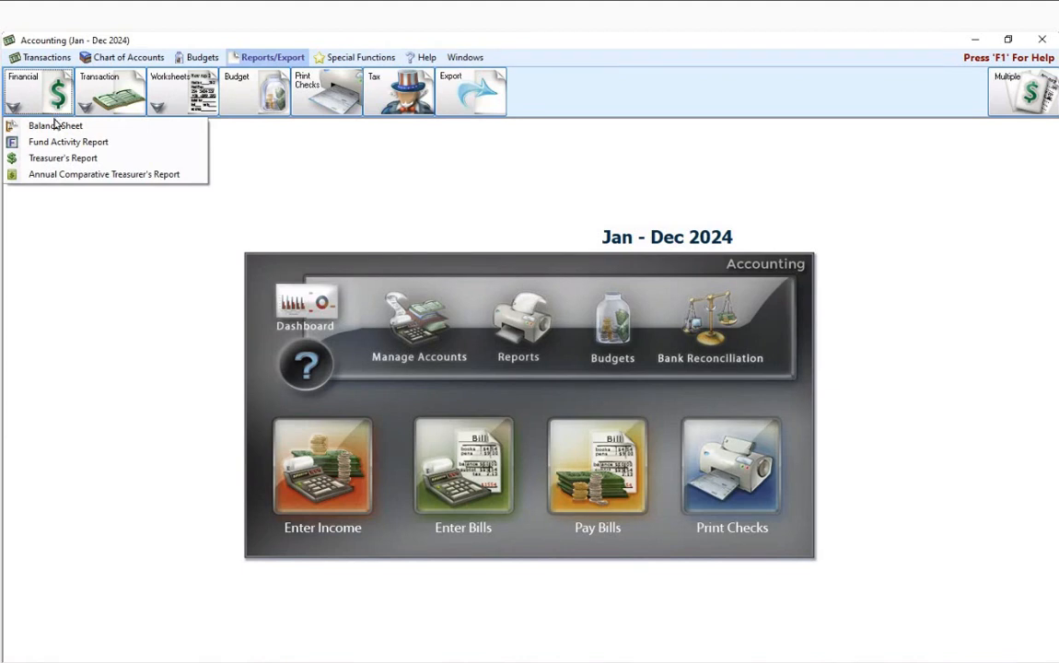
pyautogui.click(54, 125)
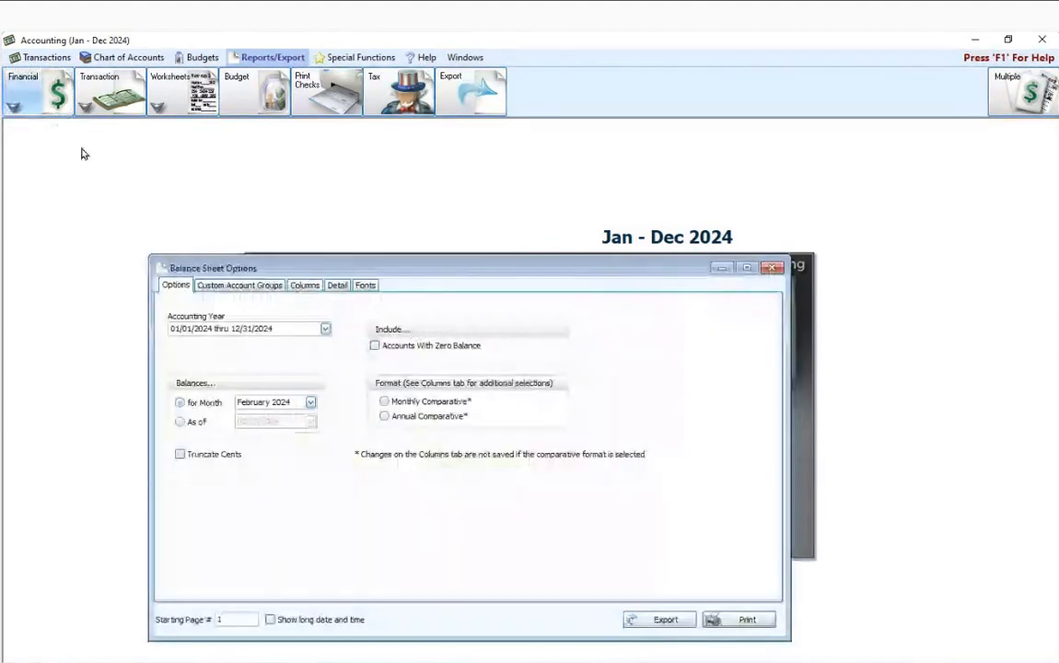
pyautogui.click(324, 331)
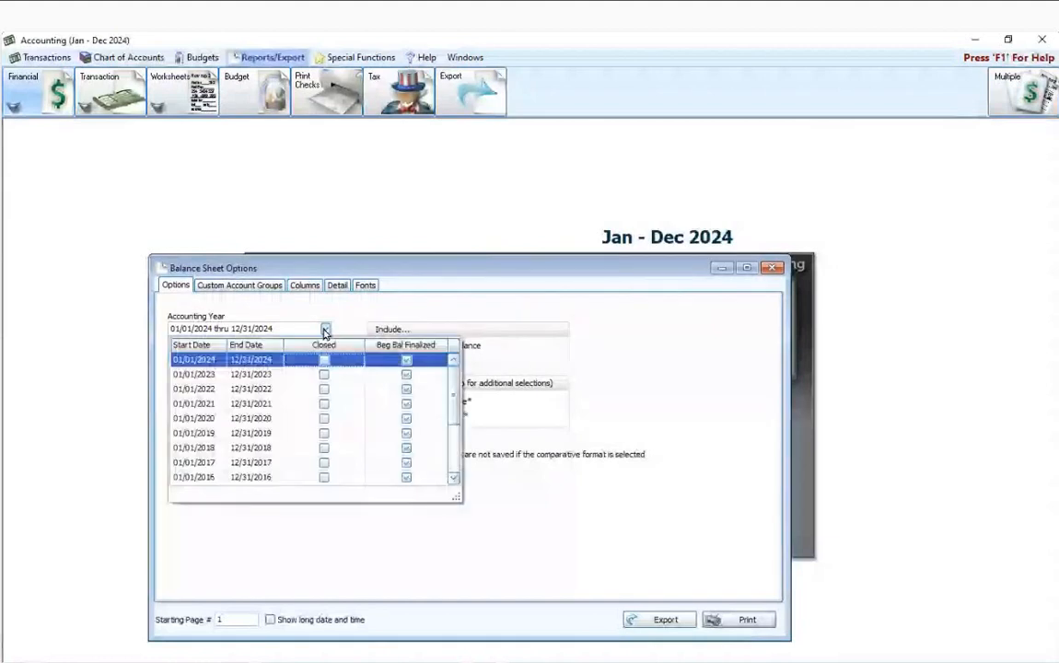
pyautogui.click(257, 376)
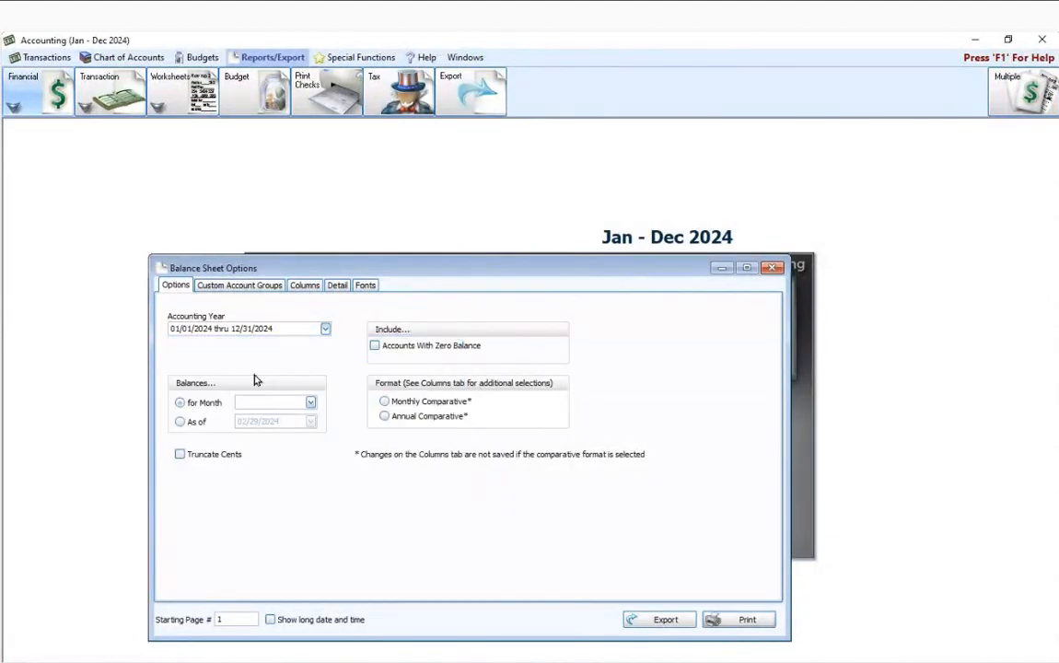
pyautogui.click(180, 422)
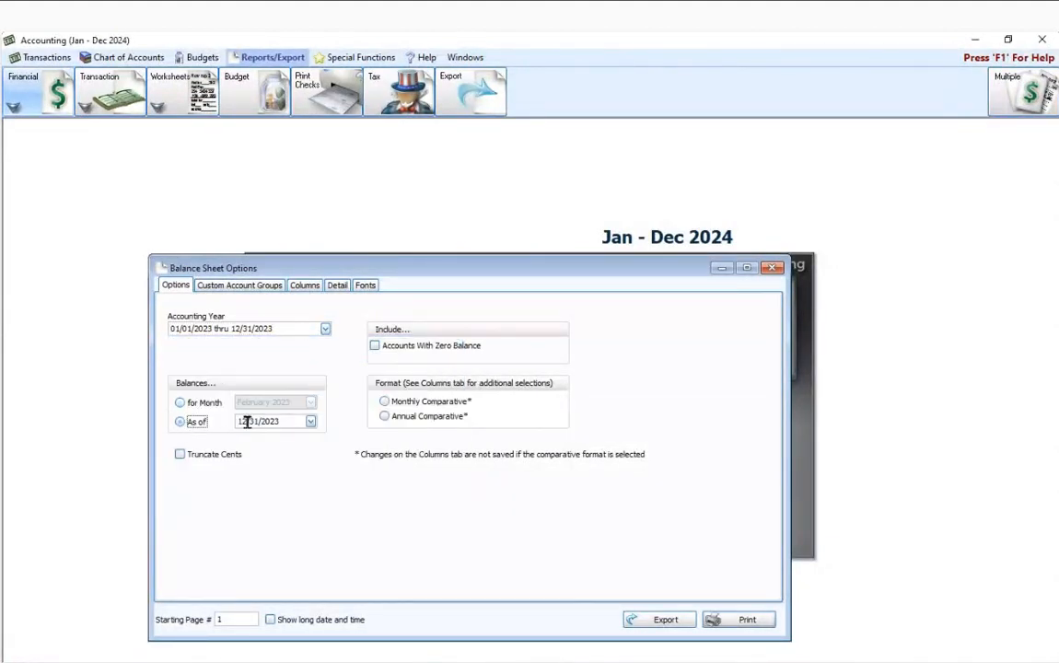
pyautogui.moveTo(413, 278); pyautogui.dragTo(439, 229)
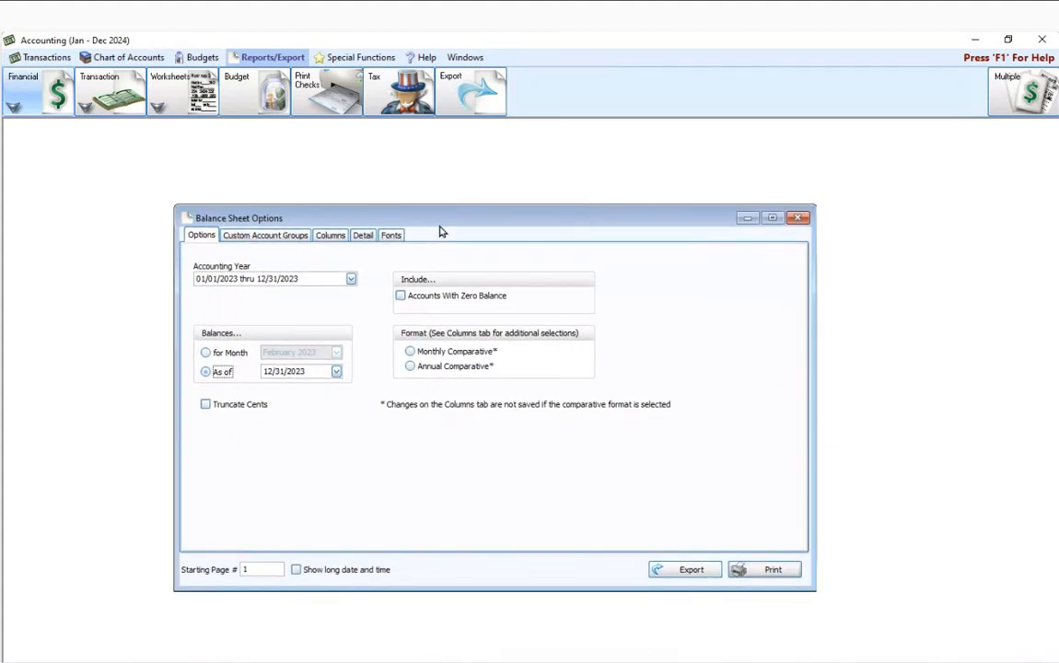
pyautogui.click(757, 570)
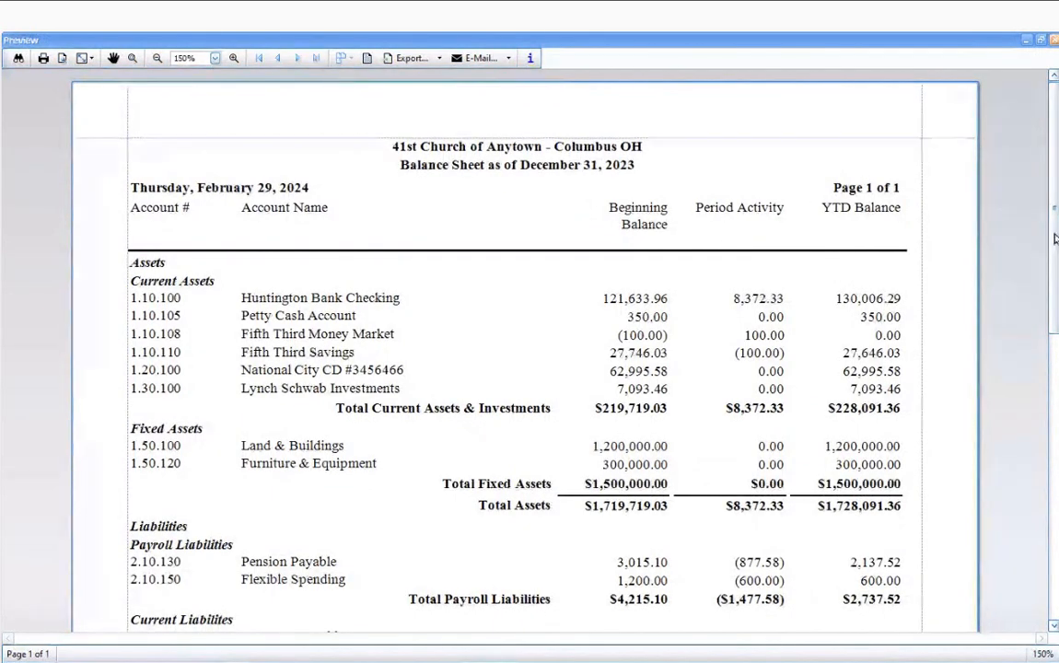
# - Examine the year-end 2023 YTD balances for total assets and for total liabilities and fund balances, and close the preview
pyautogui.moveTo(1055, 208); pyautogui.dragTo(1055, 268)
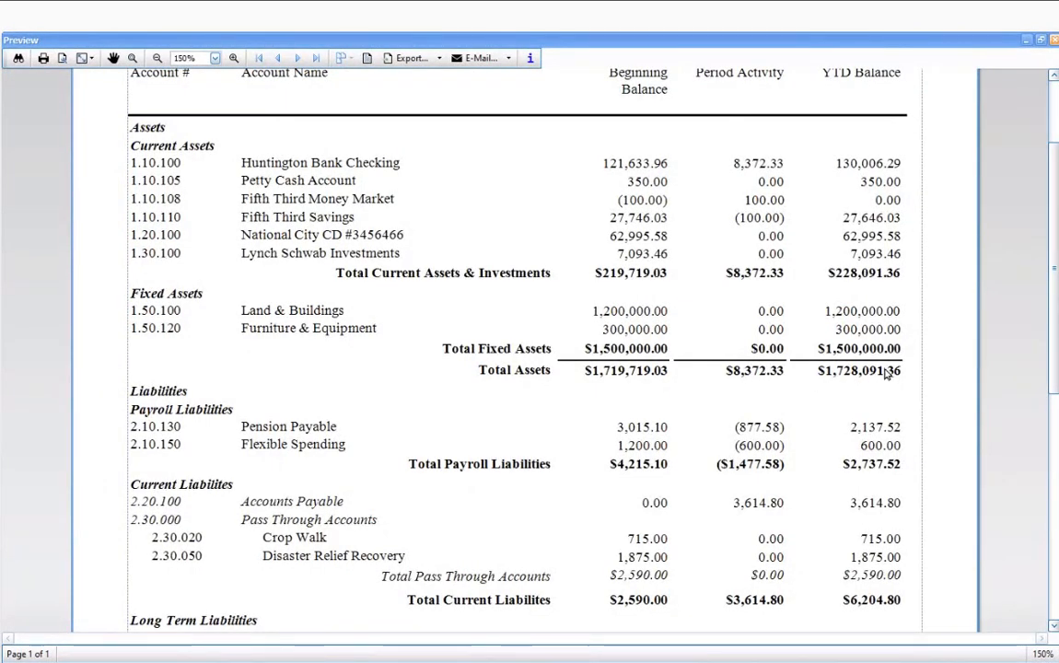
pyautogui.scroll(-5, 829, 321)
pyautogui.scroll(-4, 829, 321)
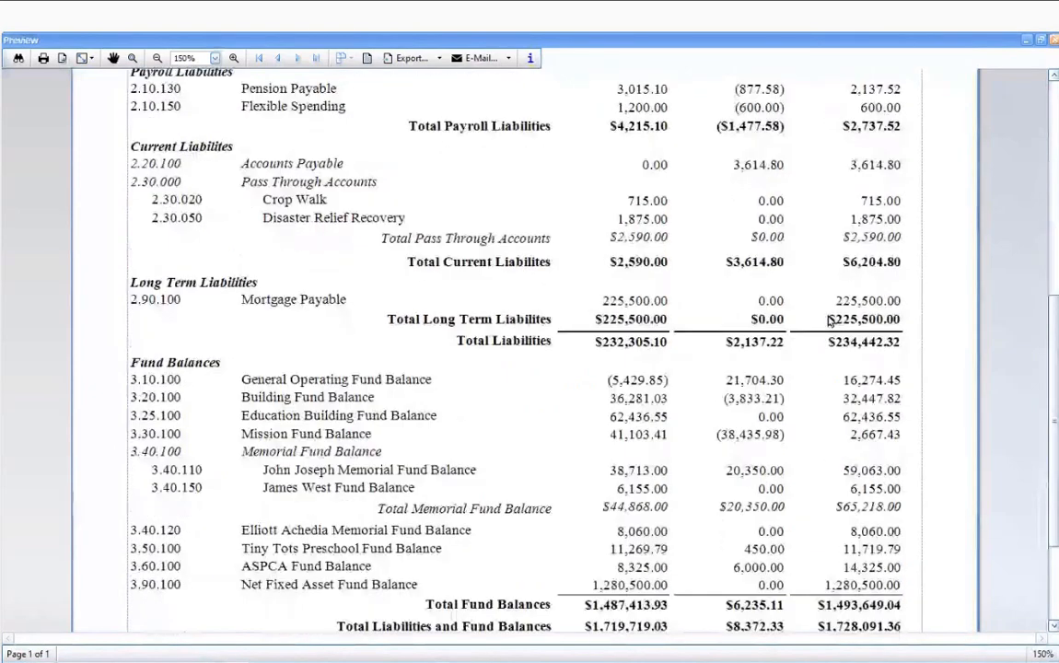
pyautogui.scroll(-4, 829, 321)
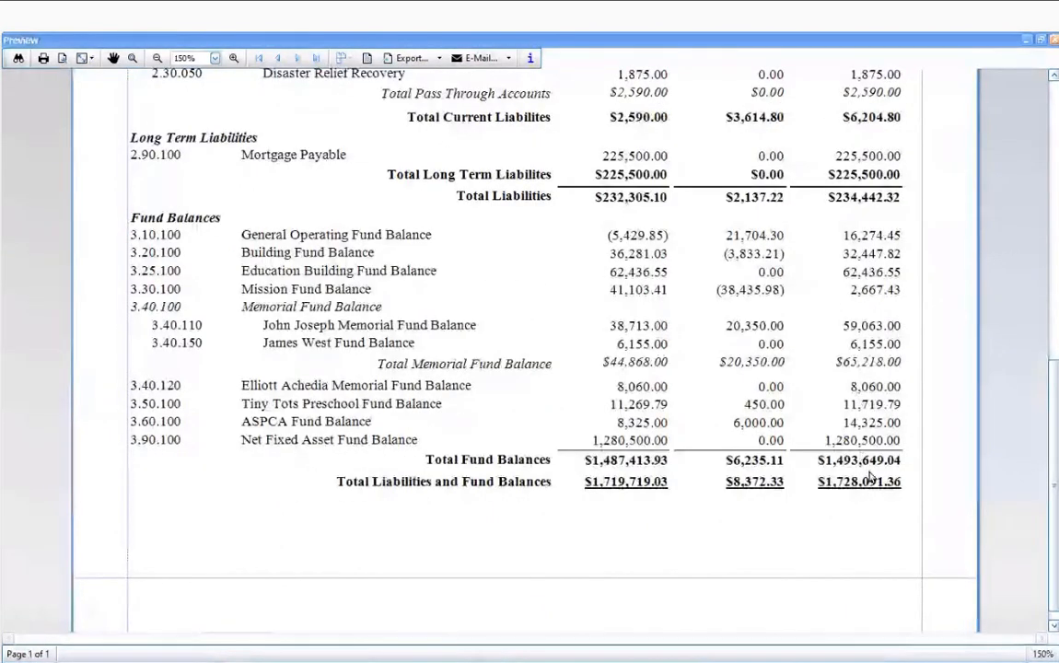
pyautogui.scroll(4, 829, 474)
pyautogui.scroll(8, 866, 463)
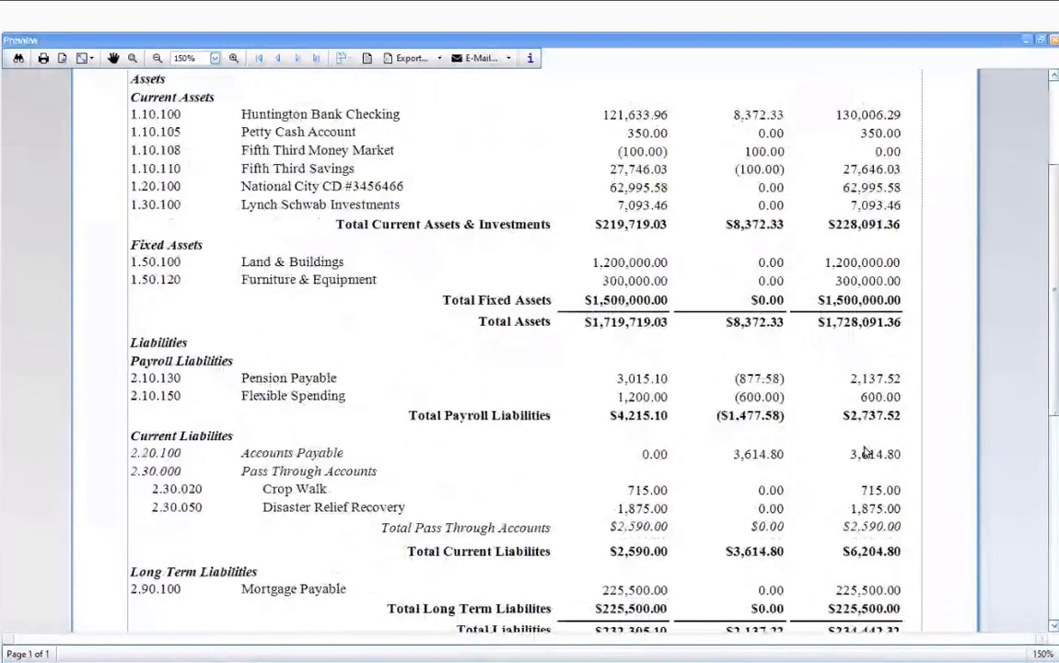
pyautogui.scroll(5, 875, 245)
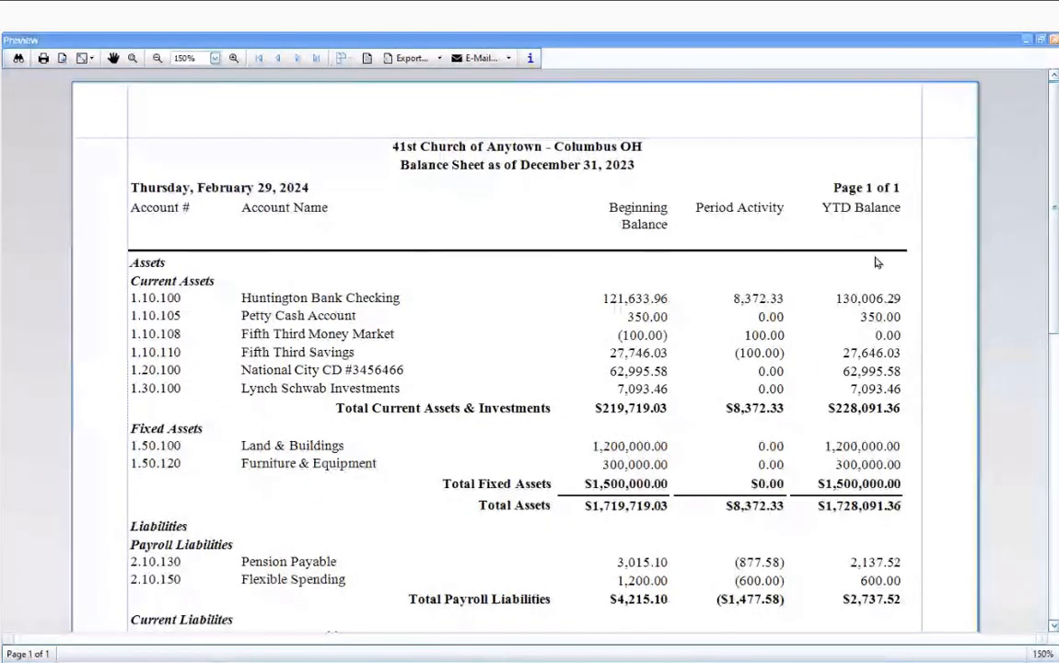
pyautogui.click(1054, 41)
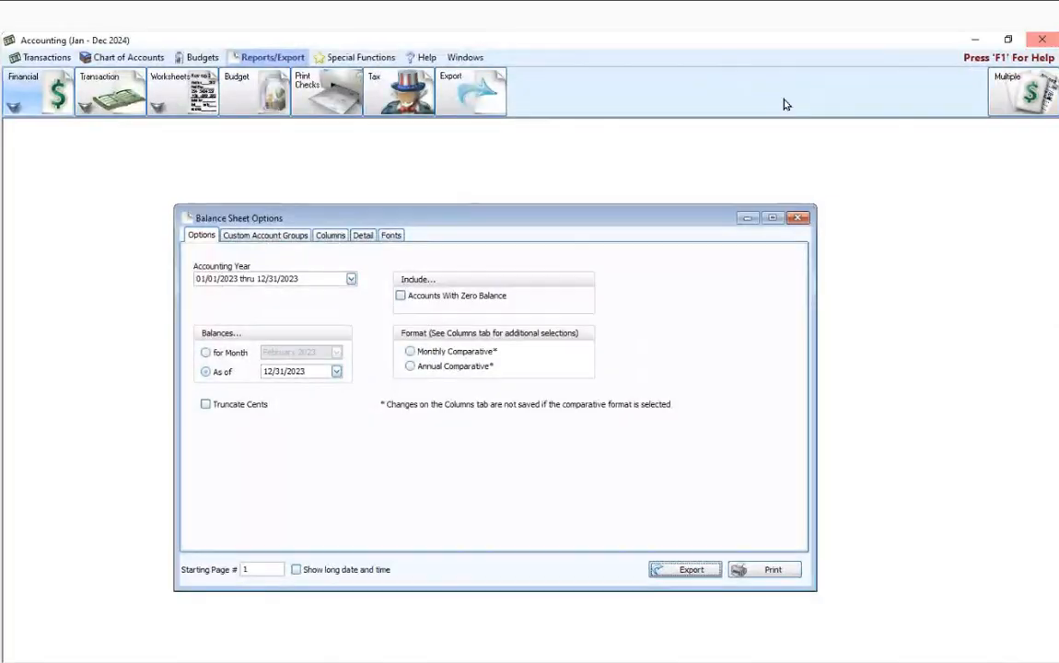
# - Preview the balance sheet for accounting year 01/01/2024 thru 12/31/2024 as of 02/29/2024 without the Period Activity column
pyautogui.click(351, 280)
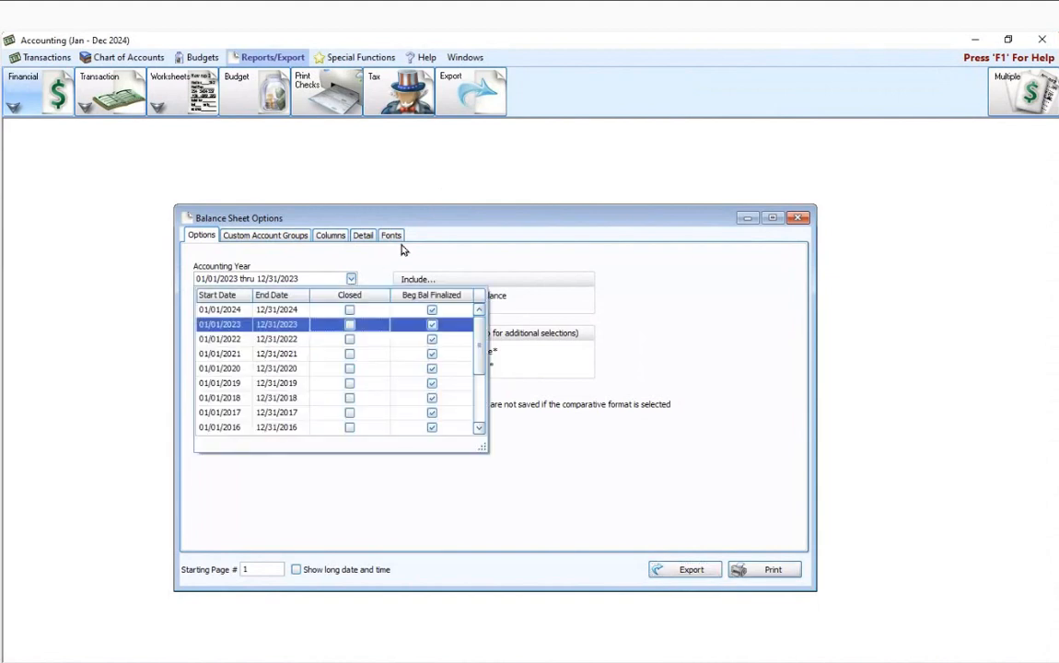
pyautogui.click(289, 311)
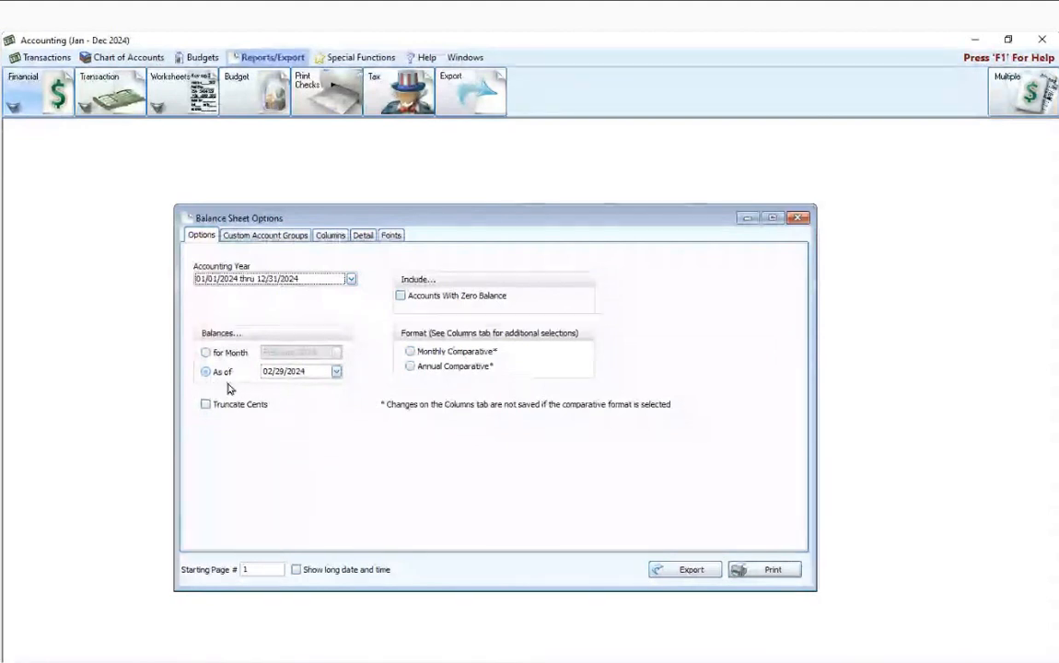
pyautogui.click(330, 236)
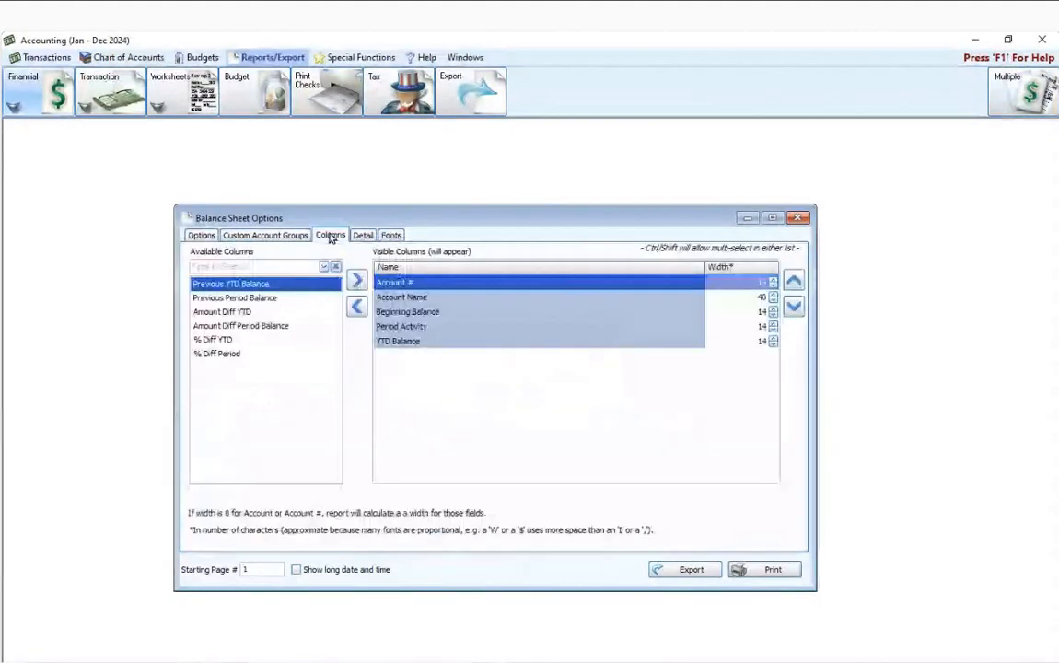
pyautogui.click(403, 326)
pyautogui.doubleClick(403, 326)
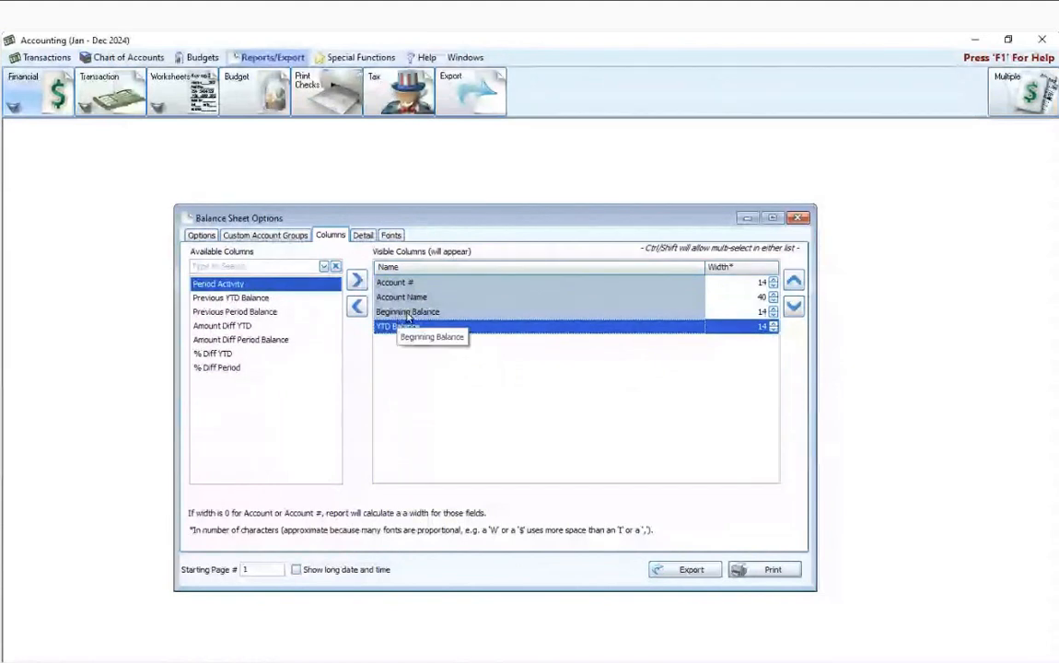
pyautogui.click(428, 317)
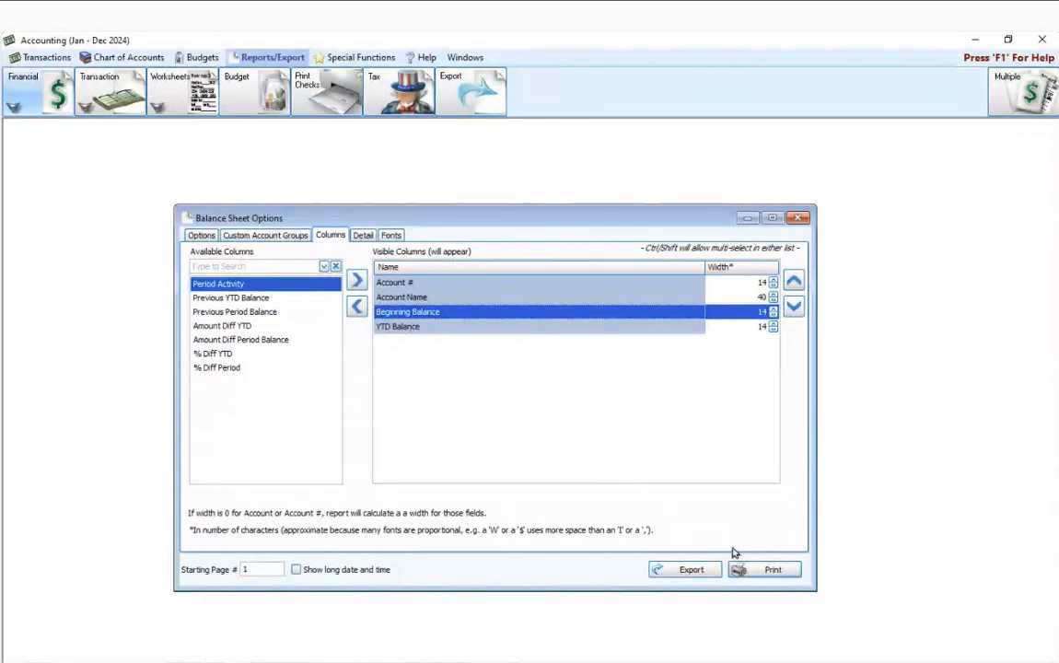
pyautogui.click(202, 235)
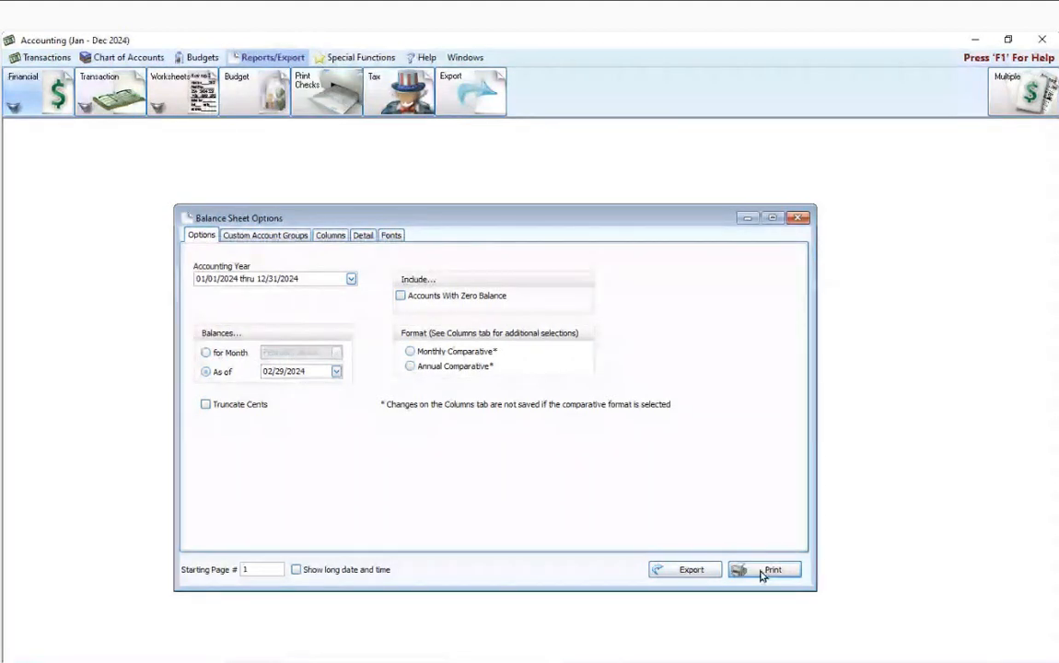
pyautogui.click(762, 571)
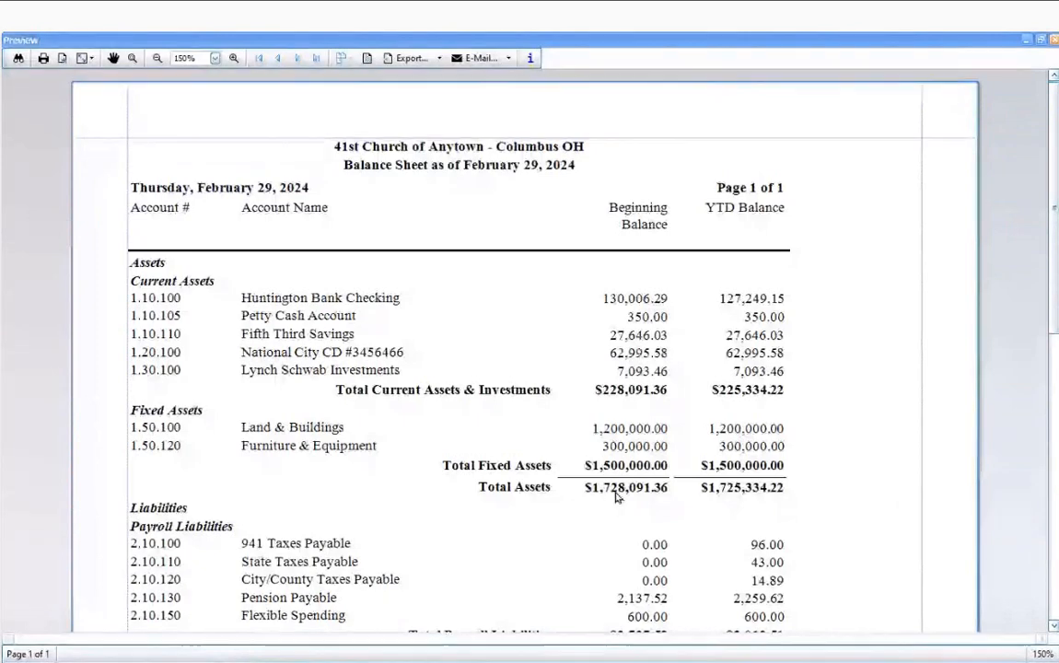
# - Review the beginning balances of the assets and liabilities on the 2024 balance sheet, and close the preview
pyautogui.scroll(-3, 656, 461)
pyautogui.scroll(-3, 656, 453)
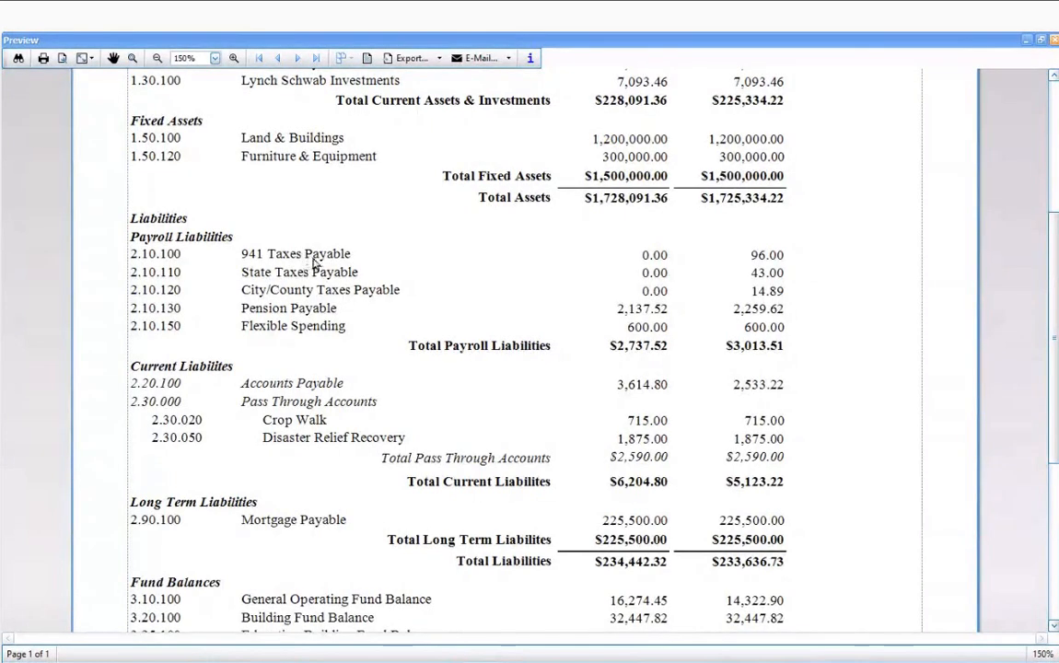
pyautogui.click(1055, 41)
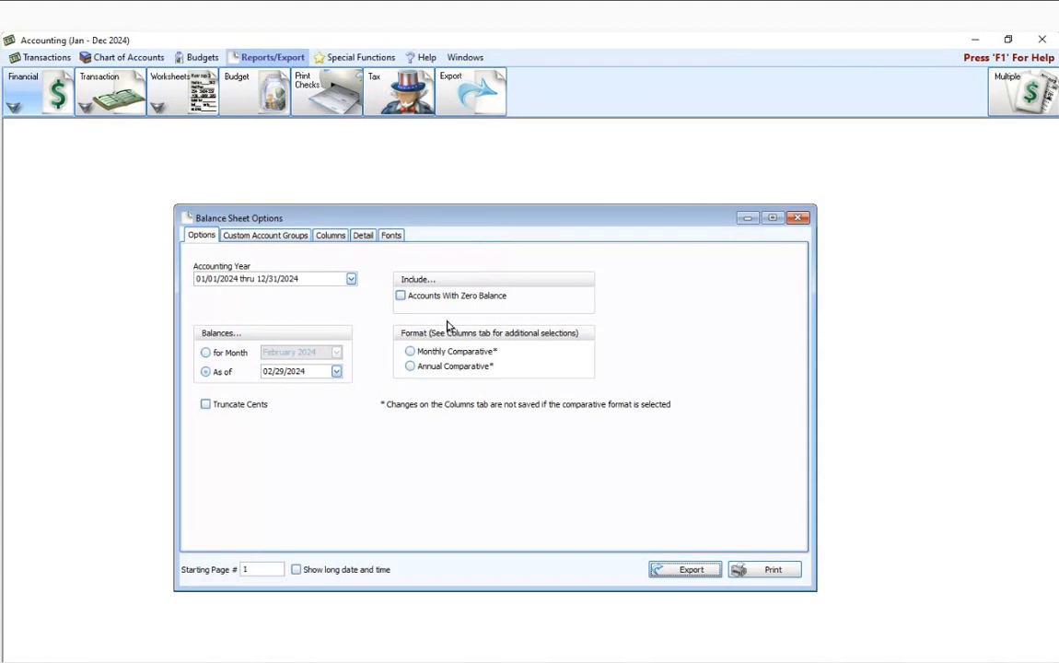
# - Preview the 2024 balance sheet again and check the beginning balances of total assets and Accounts Payable
pyautogui.click(766, 569)
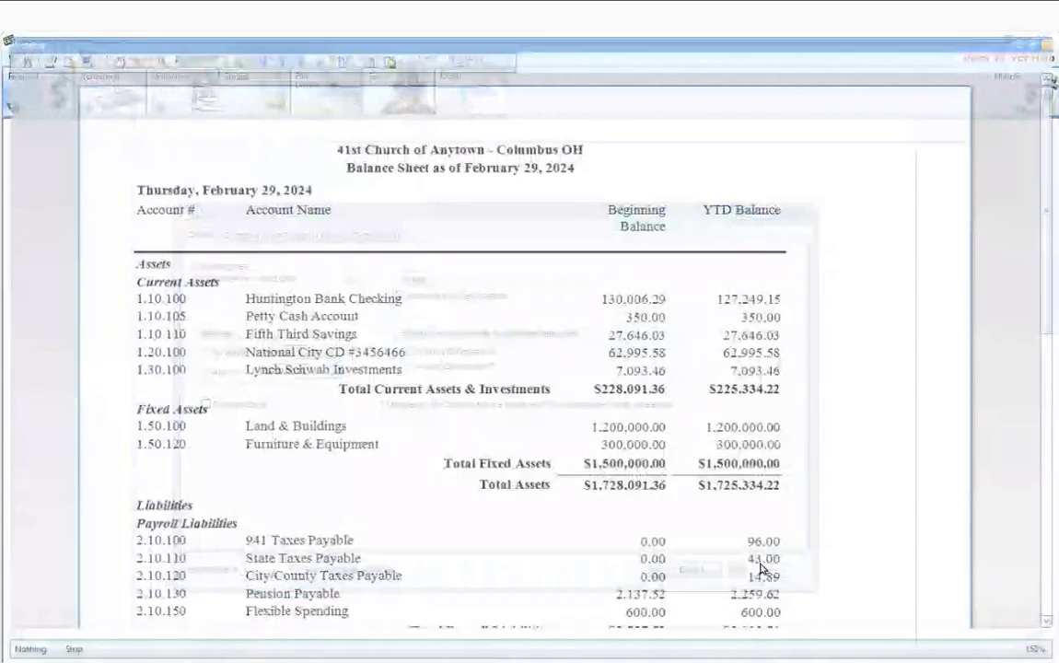
pyautogui.scroll(-3, 701, 439)
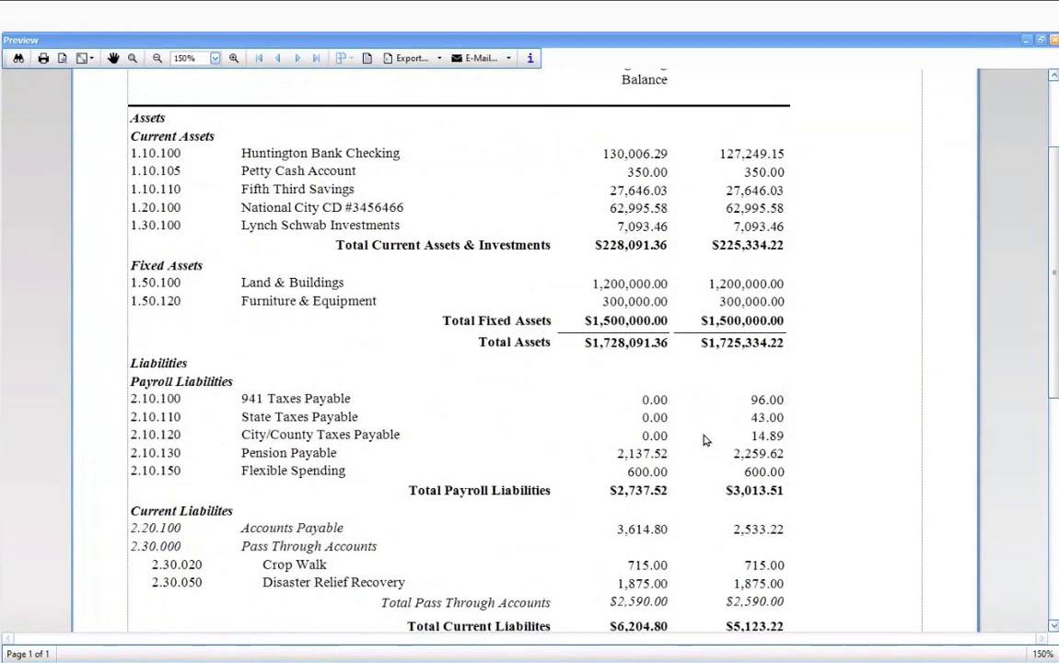
pyautogui.scroll(-1, 702, 438)
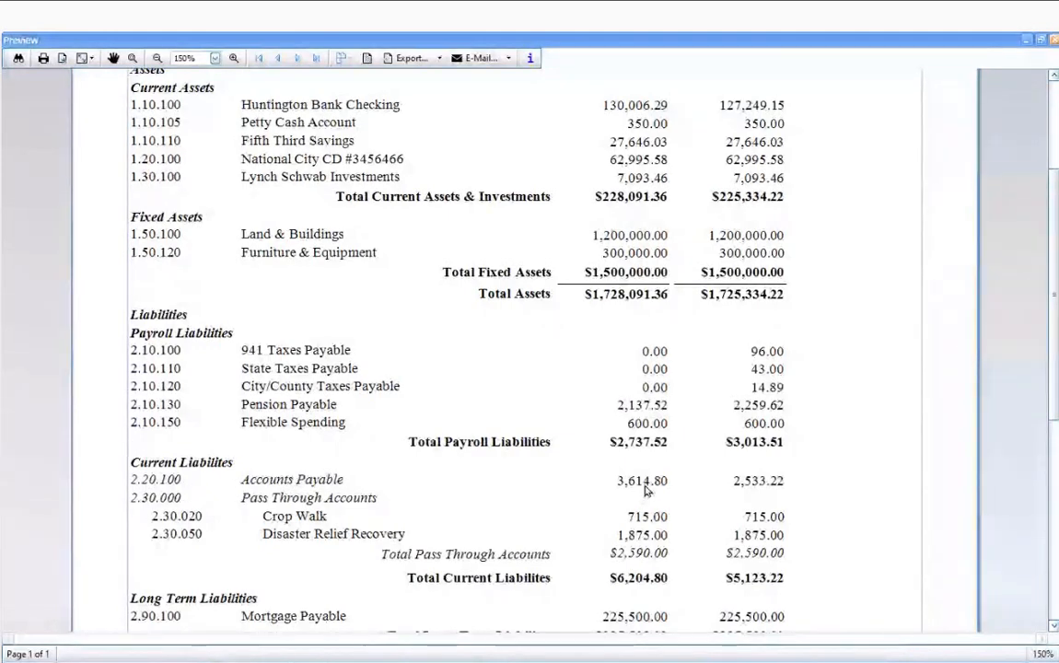
pyautogui.scroll(4, 635, 488)
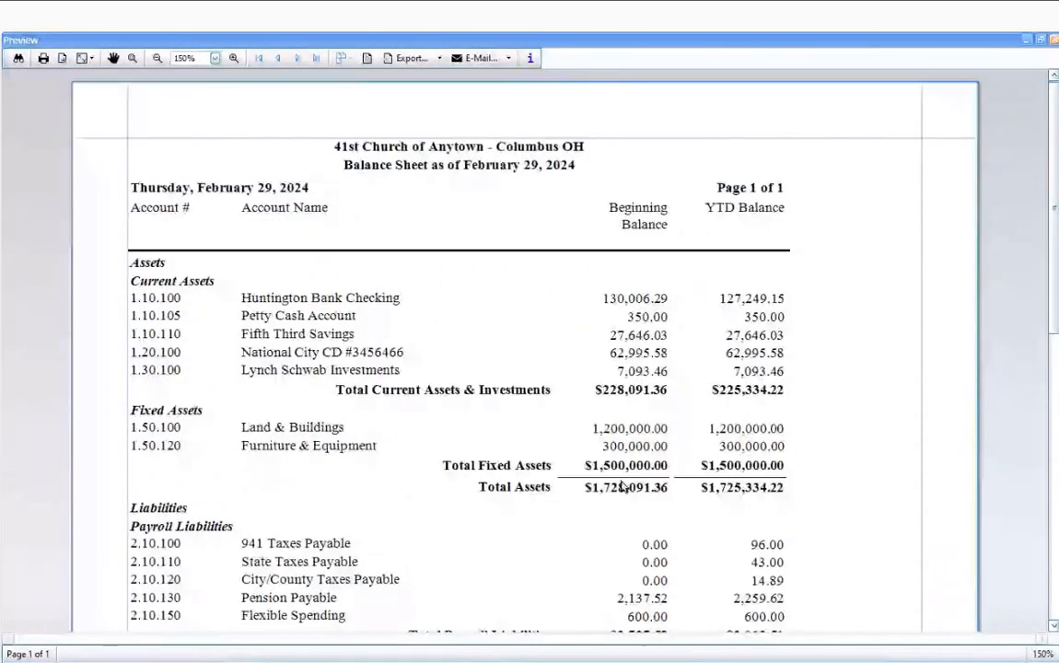
pyautogui.scroll(-3, 635, 451)
pyautogui.scroll(-2, 727, 440)
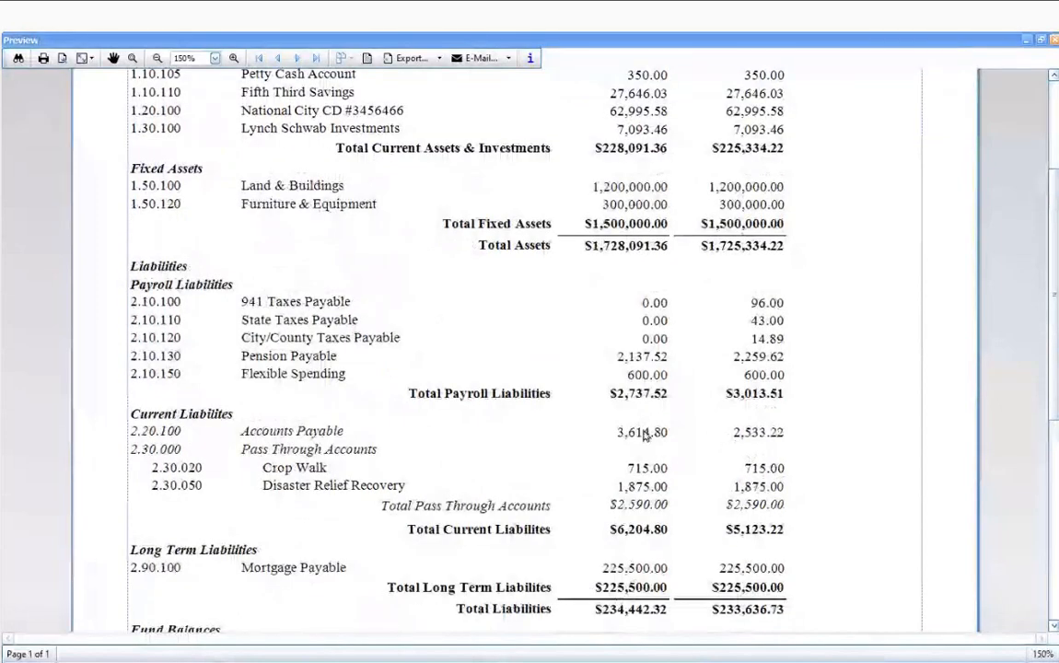
# - Check the beginning balances of the liabilities and fund balances on the 2024 balance sheet, and close the preview
pyautogui.scroll(3, 644, 446)
pyautogui.scroll(-4, 644, 447)
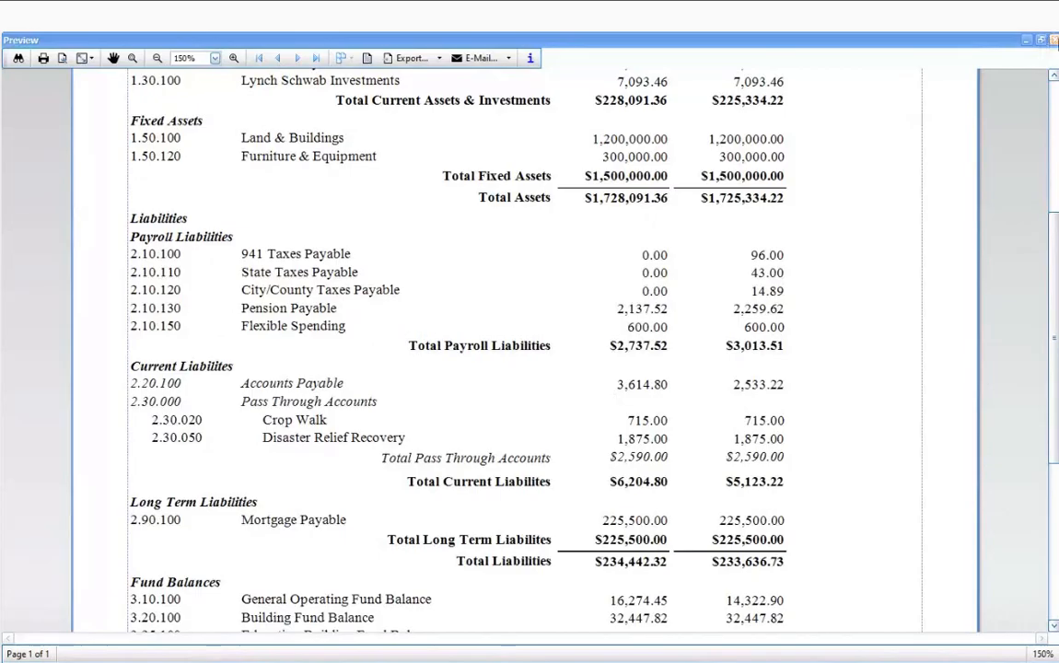
pyautogui.click(1053, 40)
# - Preview the balance sheet for accounting year 01/01/2023 thru 12/31/2023 as of 12/31/2023, check Accounts Payable and the liabilities, and close the report
pyautogui.click(351, 279)
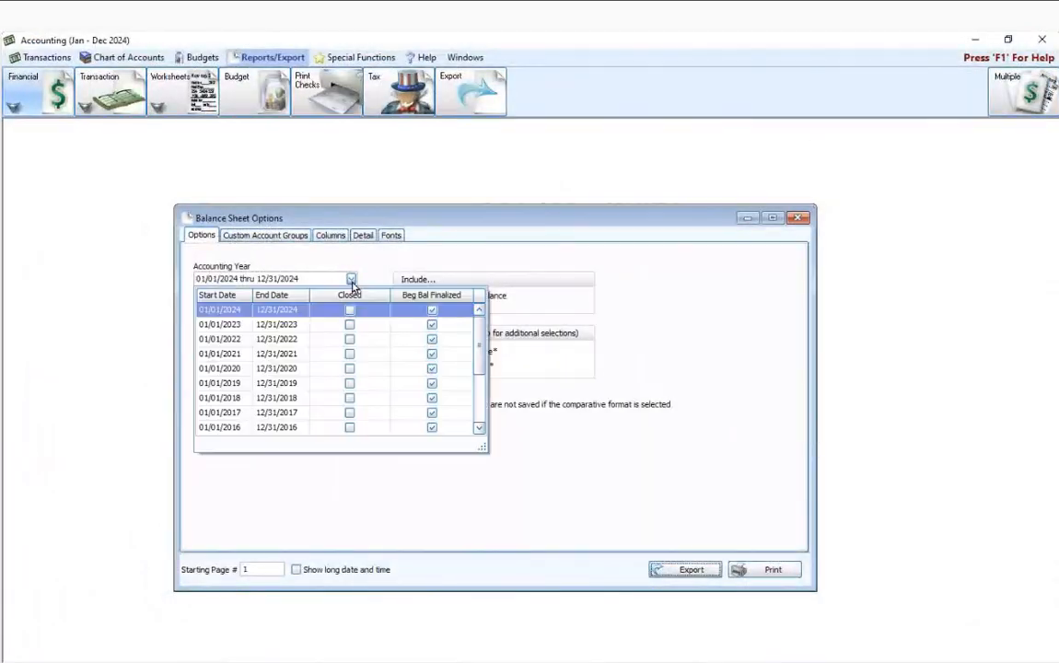
pyautogui.click(298, 329)
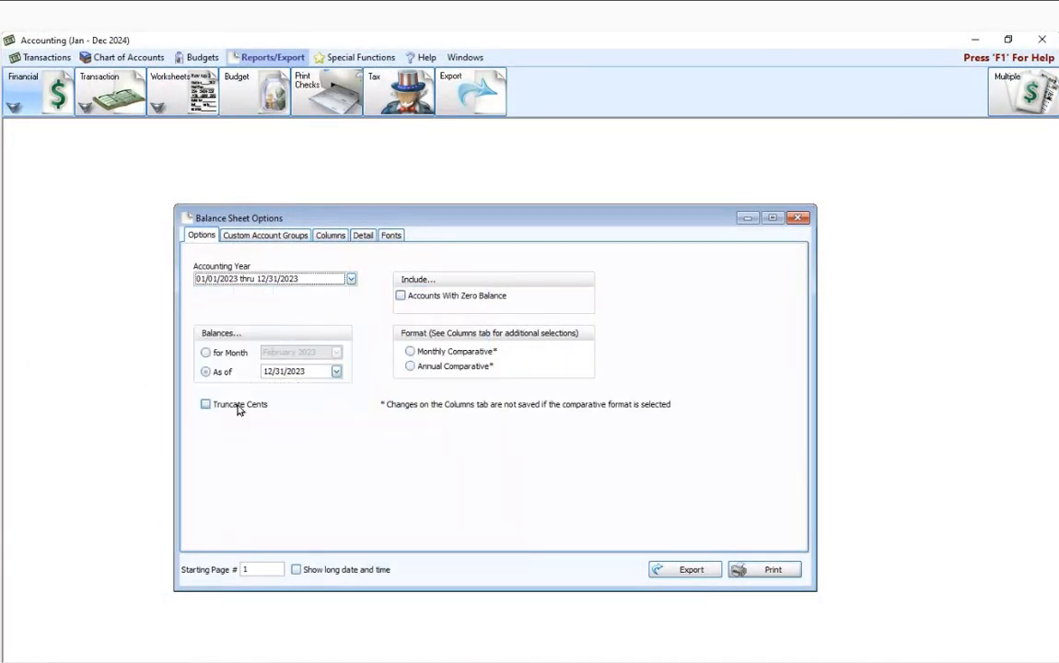
pyautogui.click(770, 571)
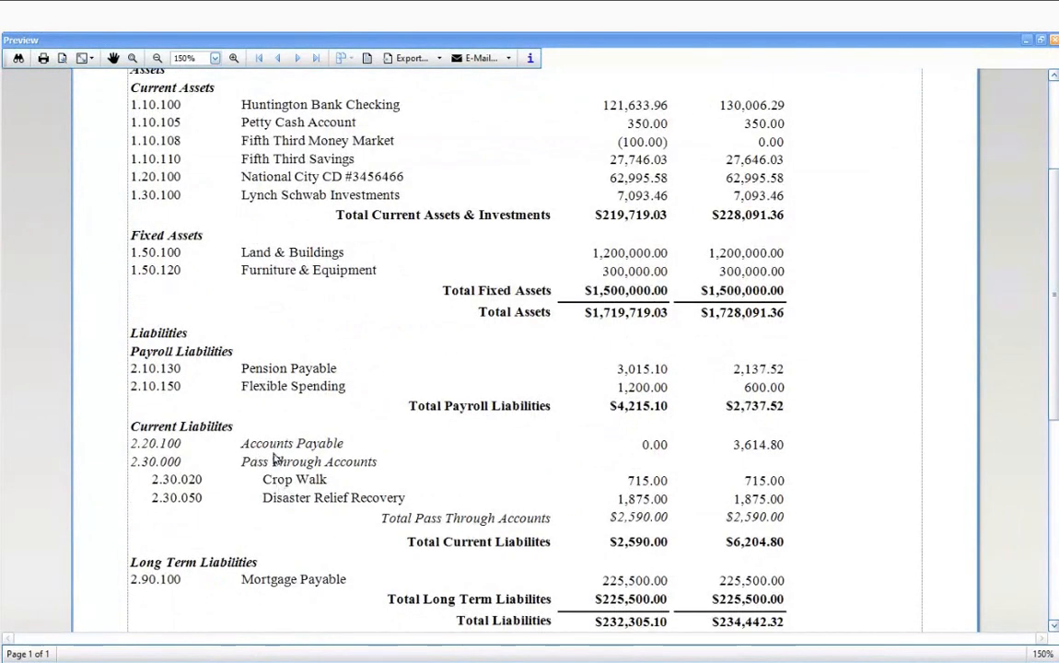
pyautogui.scroll(-1, 276, 460)
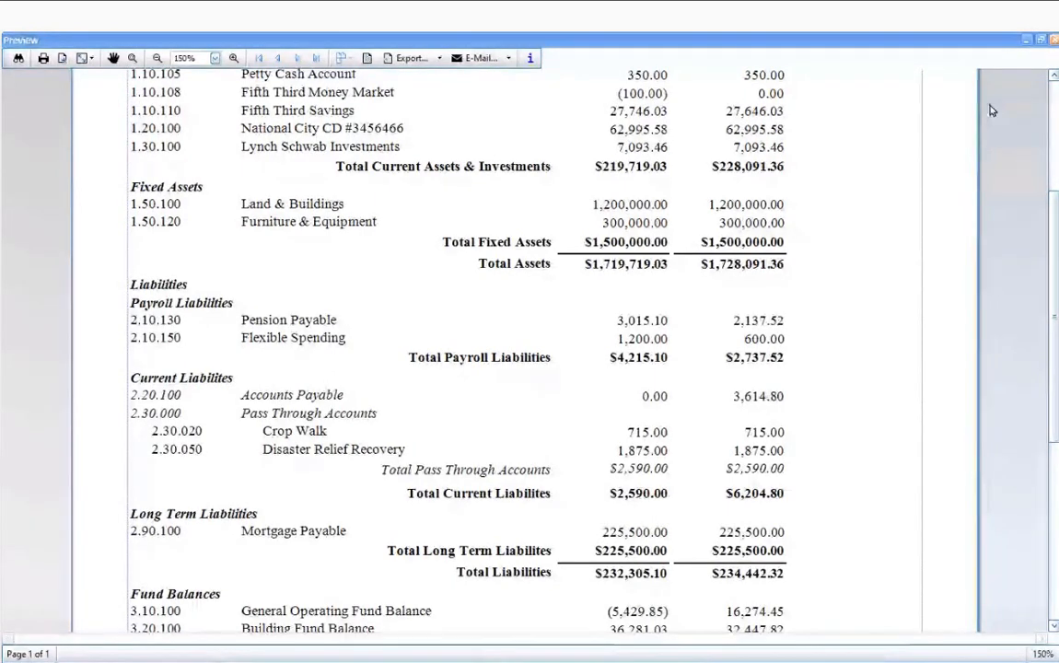
pyautogui.click(1053, 41)
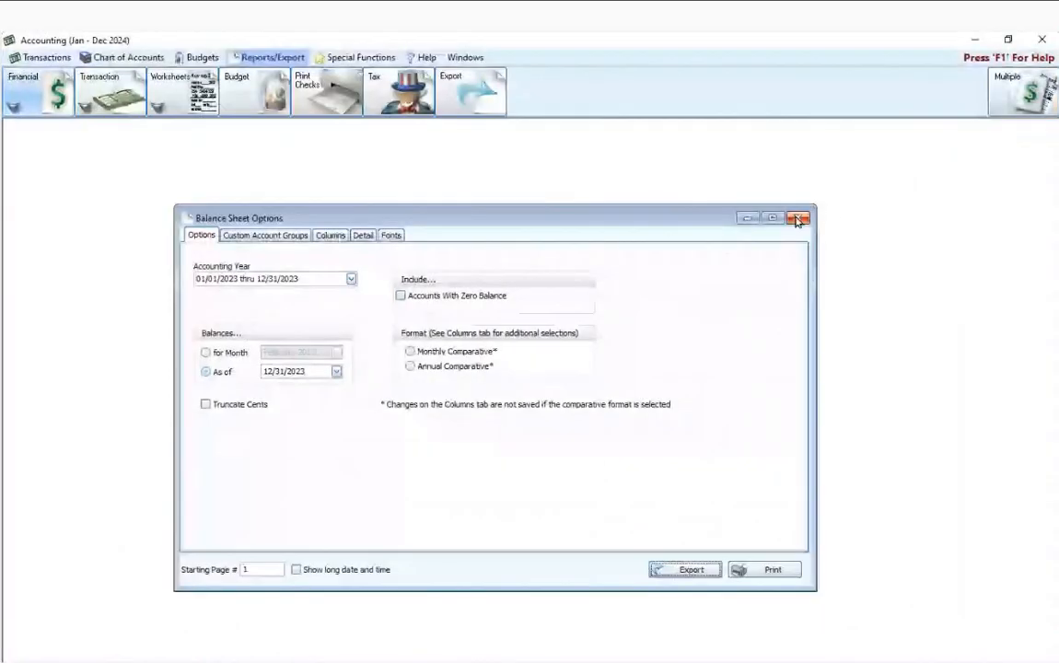
pyautogui.click(799, 218)
pyautogui.click(355, 57)
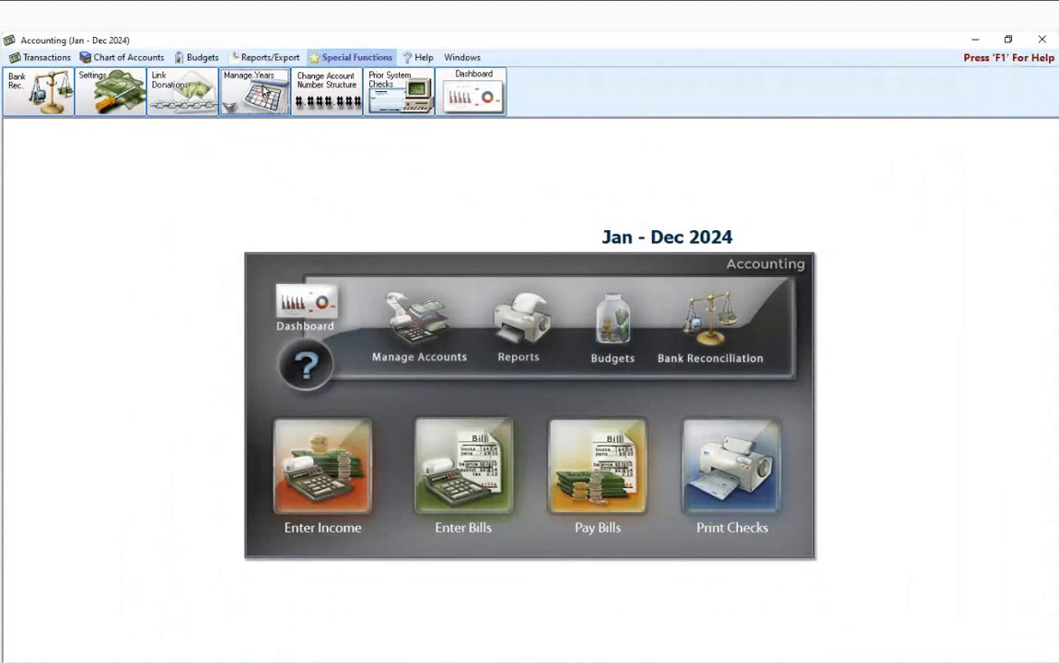
pyautogui.click(238, 103)
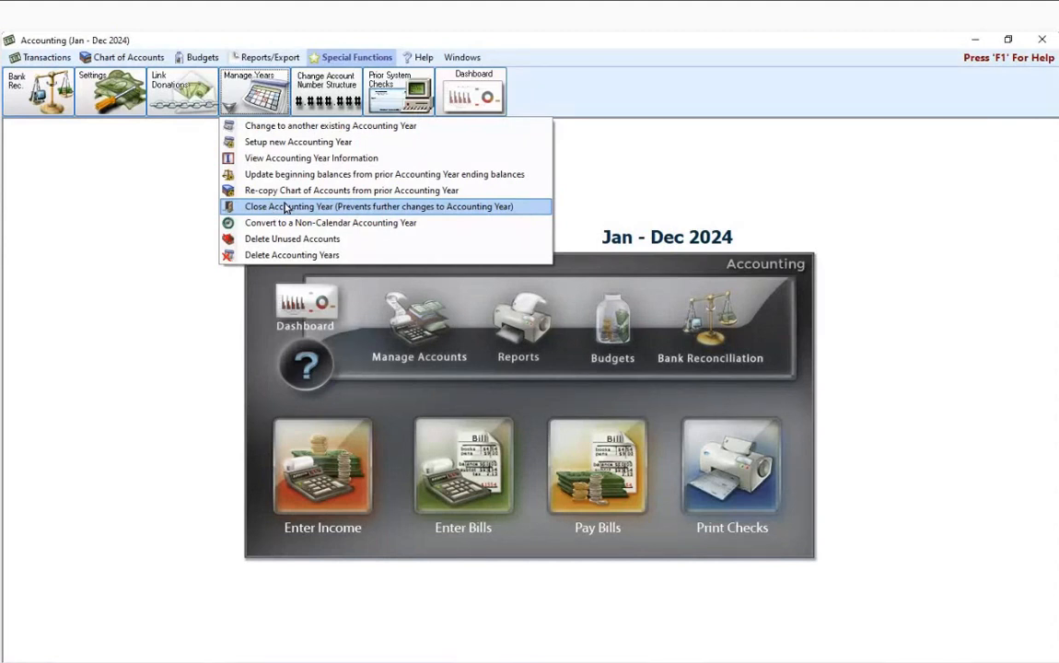
pyautogui.click(582, 149)
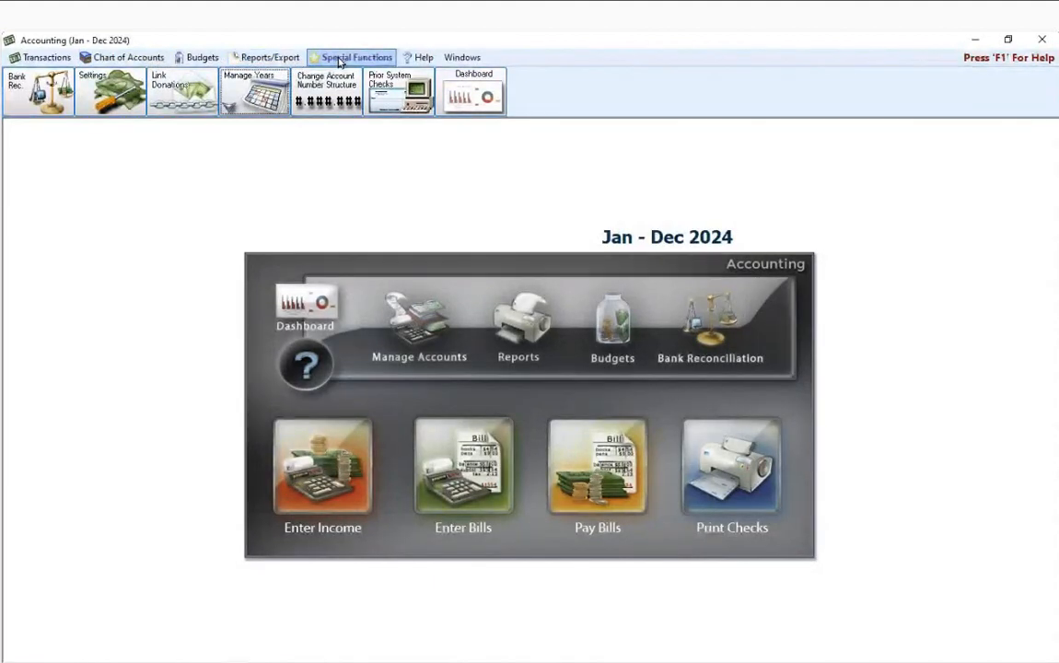
# - Review the outstanding bills through Quick Pay in Pay Bills, and cancel without creating payments
pyautogui.click(601, 474)
pyautogui.click(543, 274)
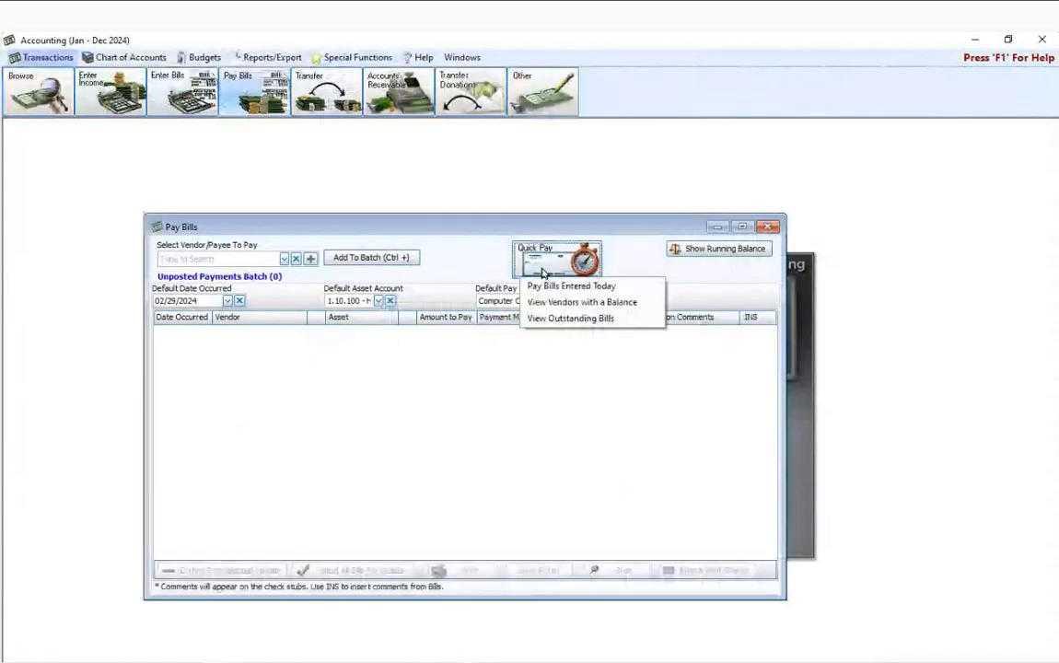
pyautogui.click(563, 320)
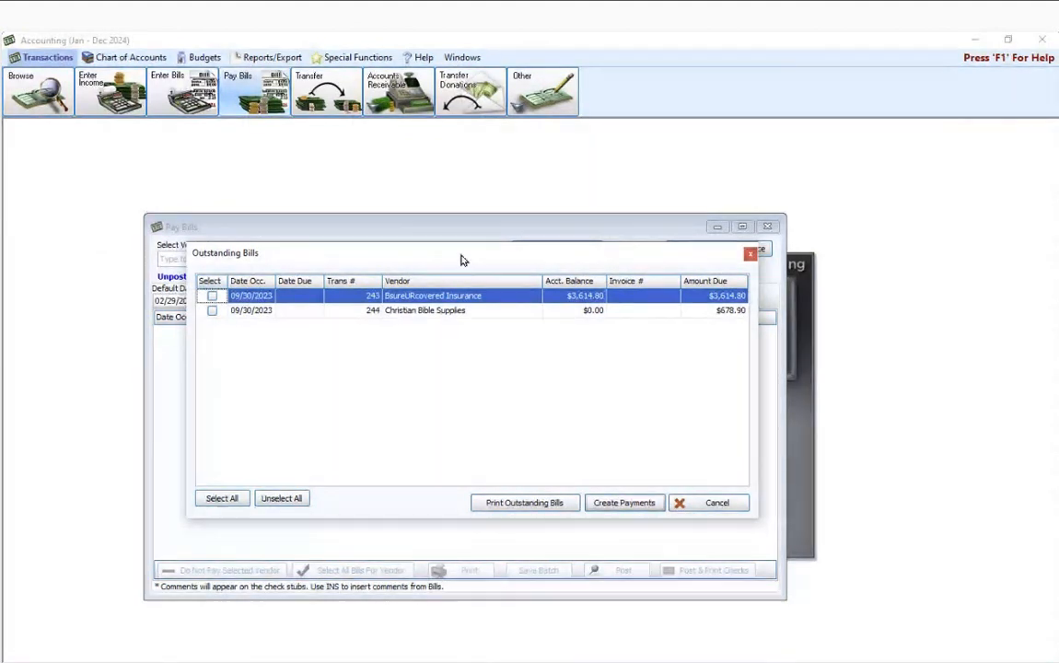
pyautogui.click(707, 502)
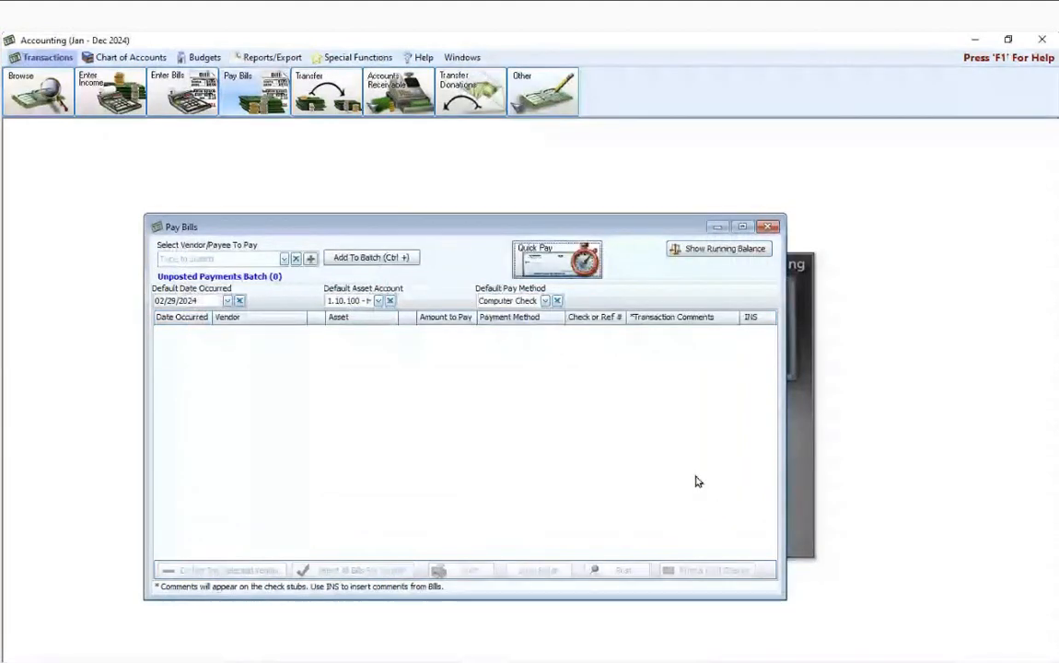
# - Review the vendors with a balance through Quick Pay, cancel without creating payments, and close Pay Bills
pyautogui.click(548, 267)
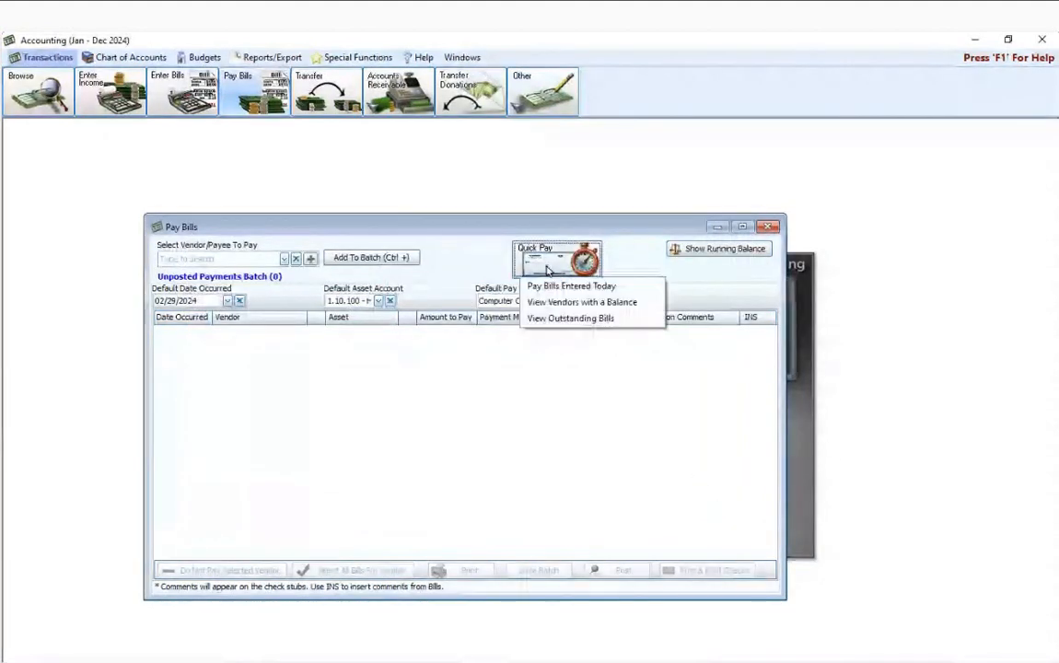
pyautogui.click(574, 304)
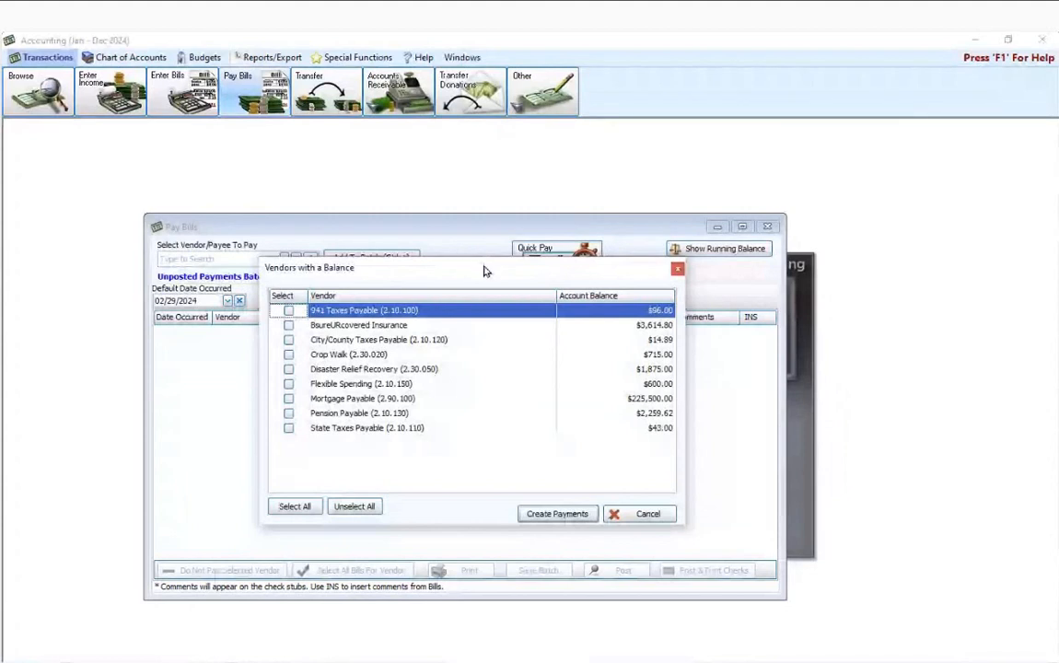
pyautogui.click(645, 514)
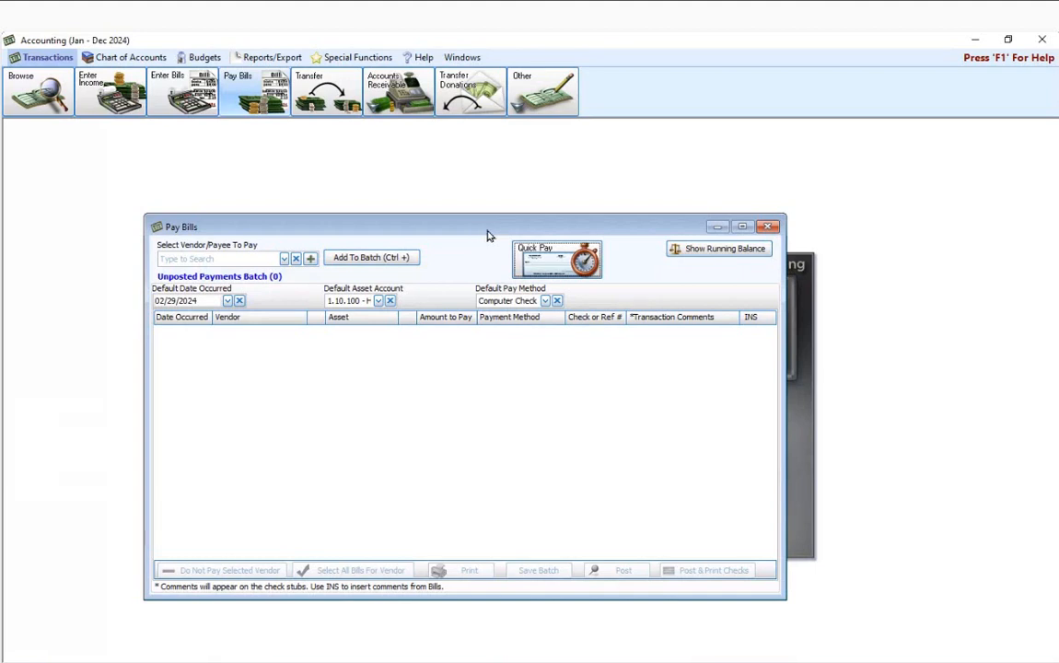
pyautogui.click(767, 226)
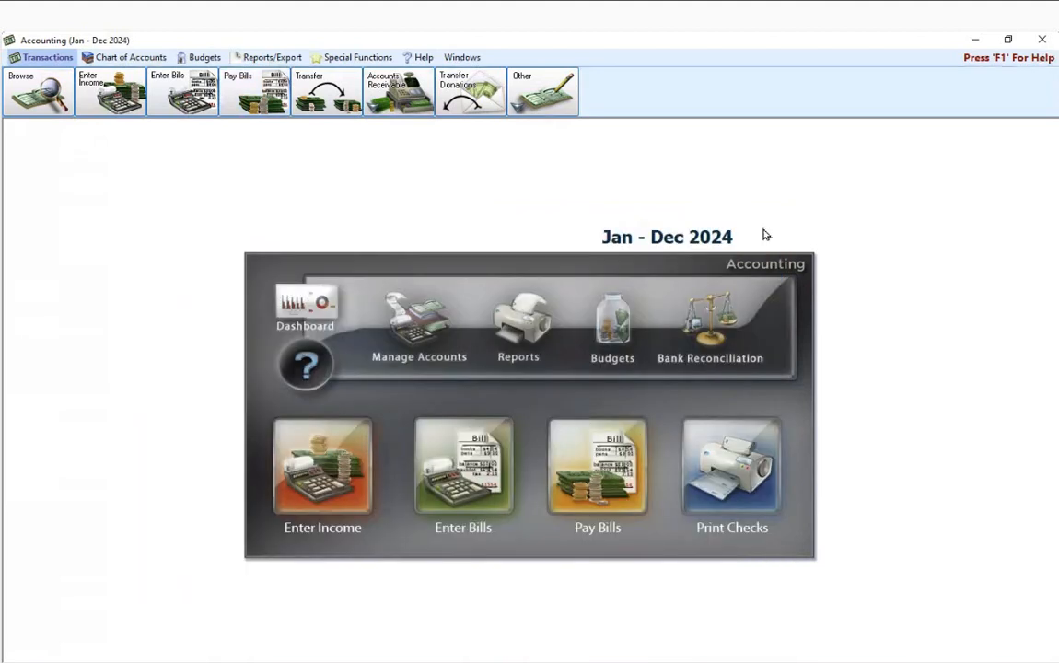
# - Switch the active accounting year to Jan - Dec 2023
pyautogui.click(356, 57)
pyautogui.click(277, 89)
pyautogui.click(281, 125)
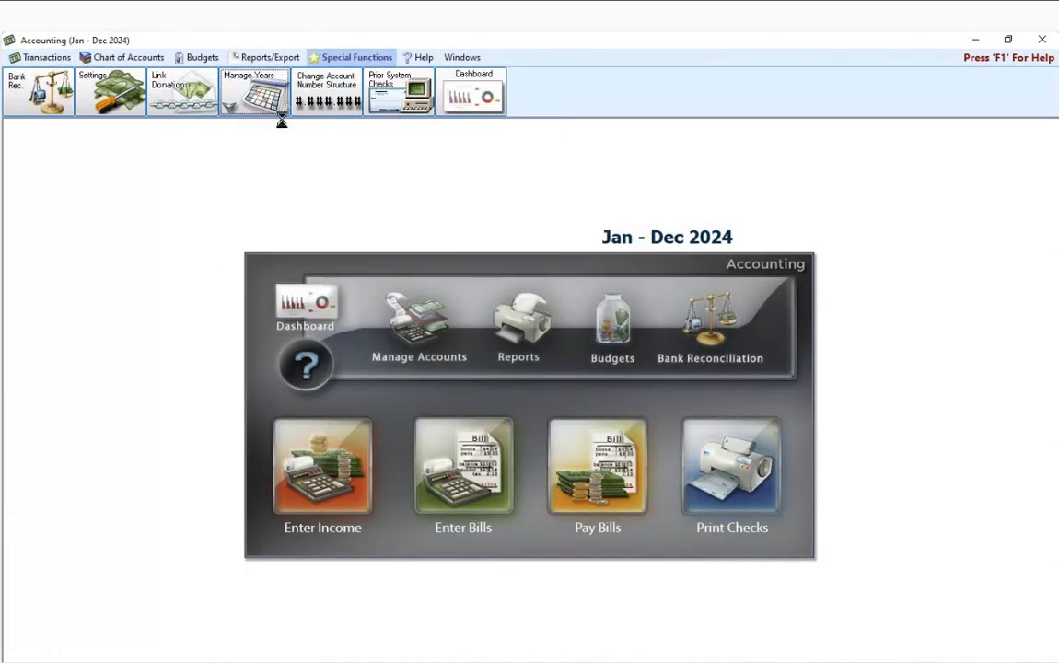
pyautogui.click(464, 472)
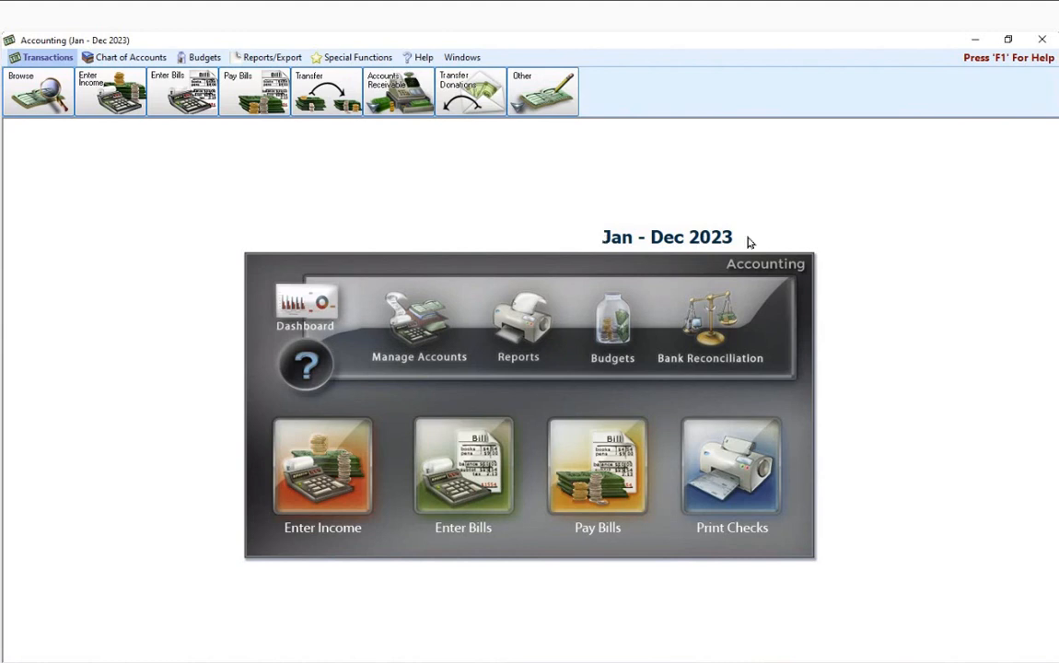
# - Preview the 2023 Accounts Payable List showing unpaid invoices and excluding vendors with zero balance, review it, and close the report
pyautogui.click(370, 57)
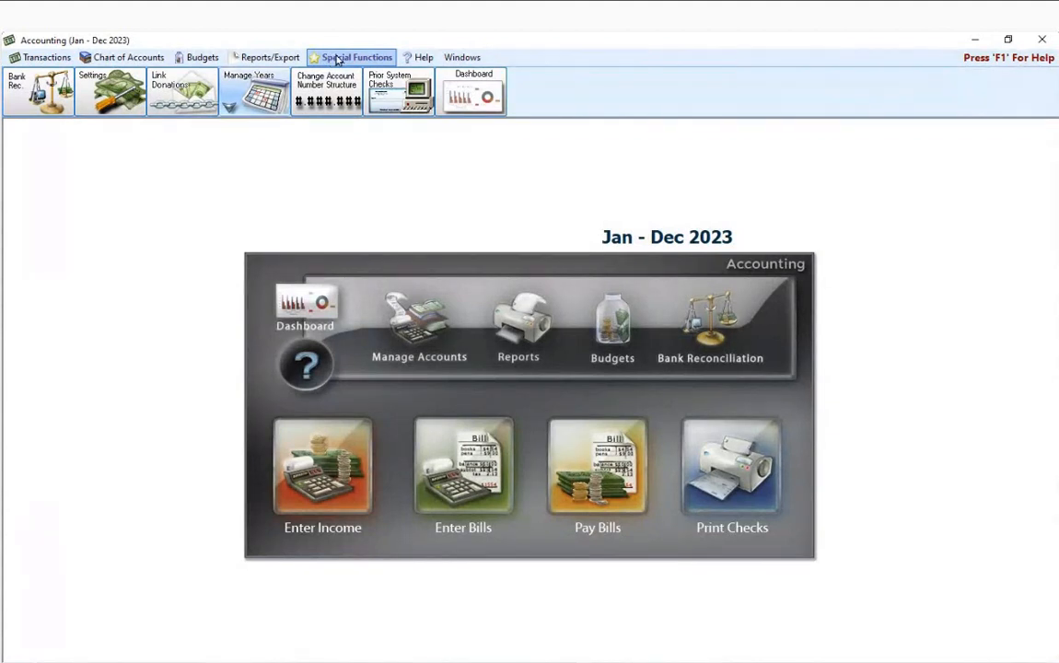
pyautogui.click(270, 58)
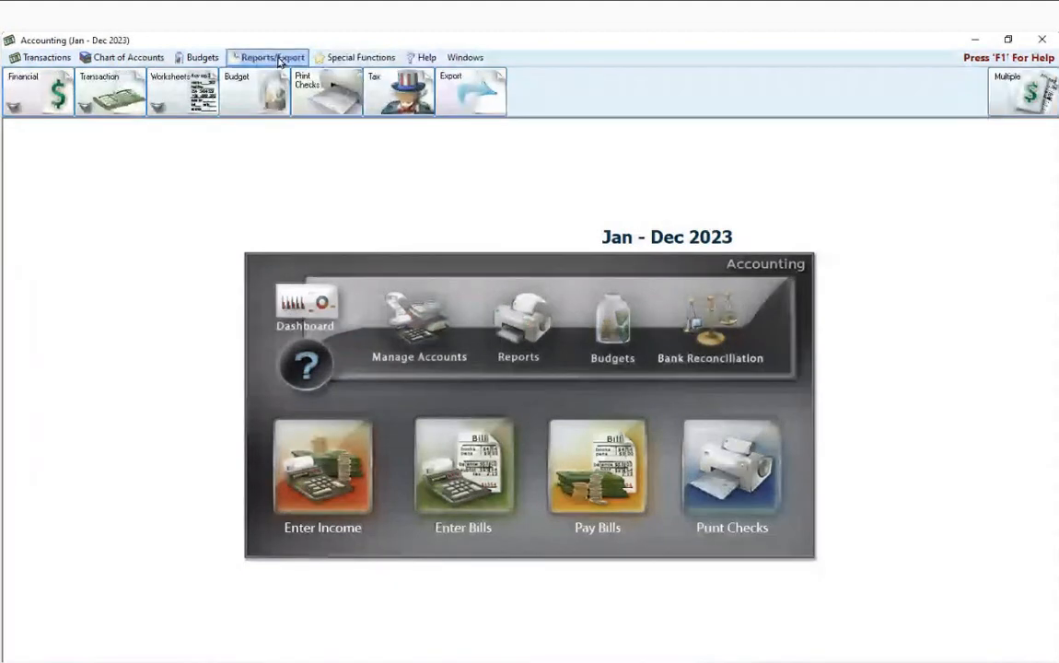
pyautogui.click(195, 85)
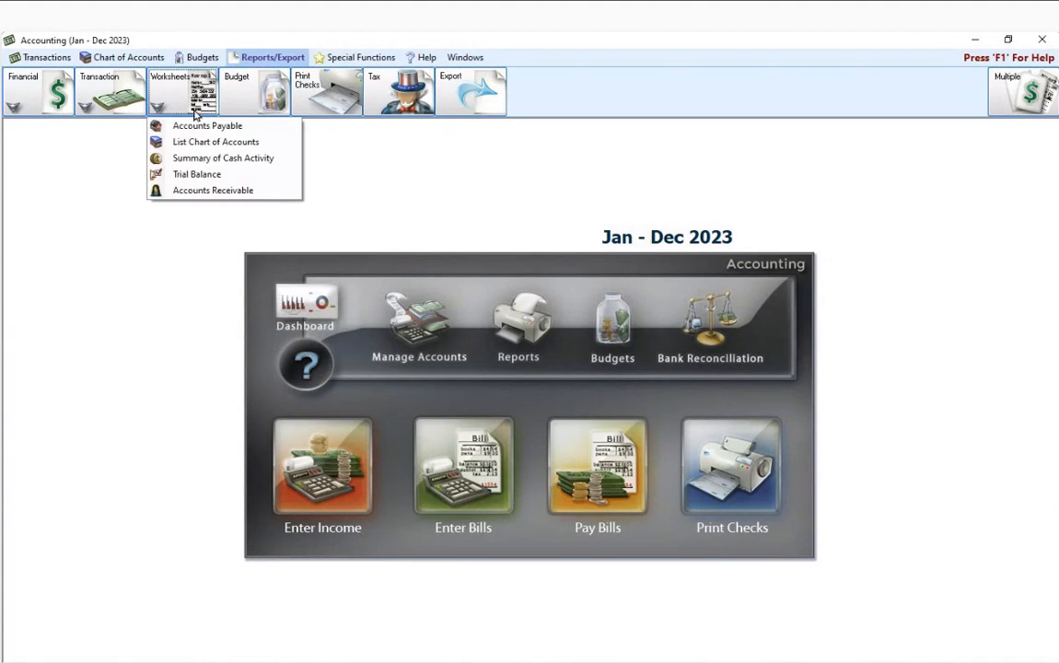
pyautogui.click(208, 124)
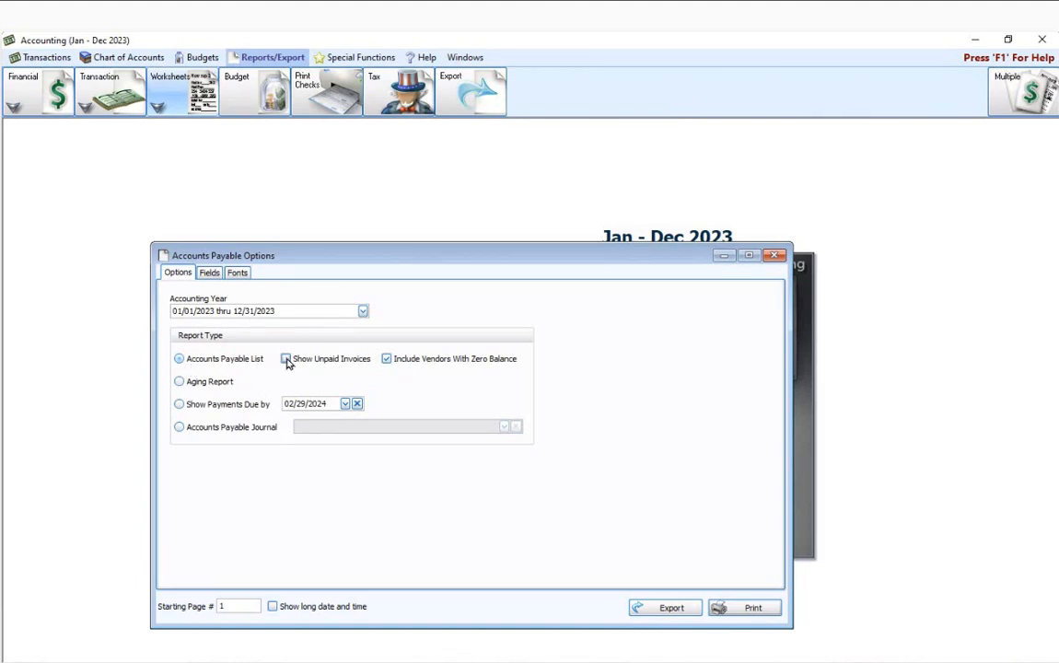
pyautogui.click(386, 361)
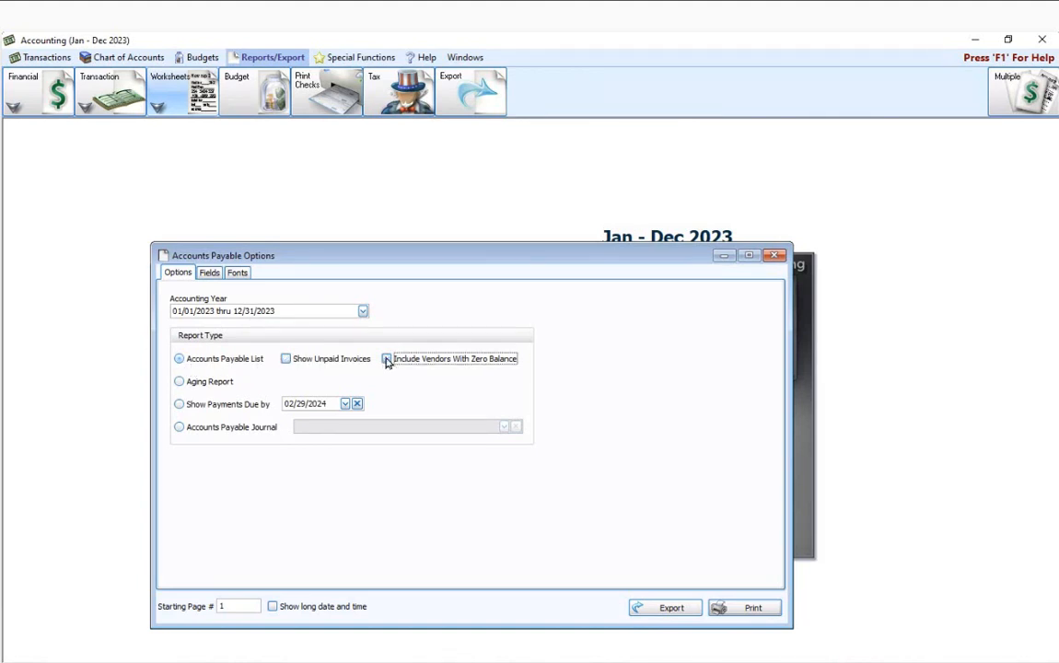
pyautogui.click(287, 360)
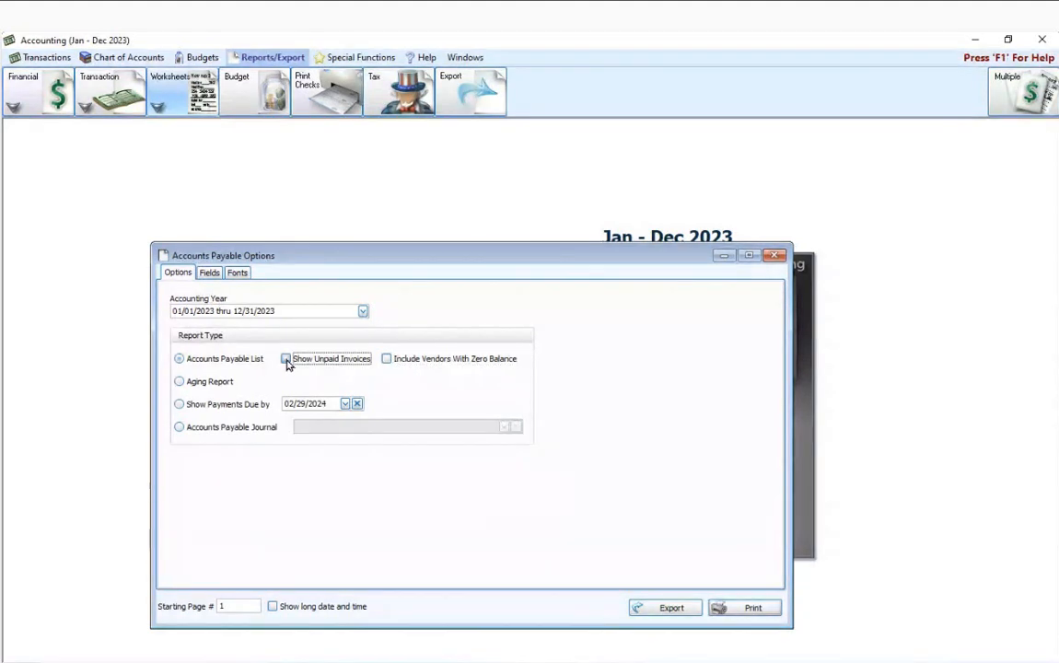
pyautogui.click(746, 608)
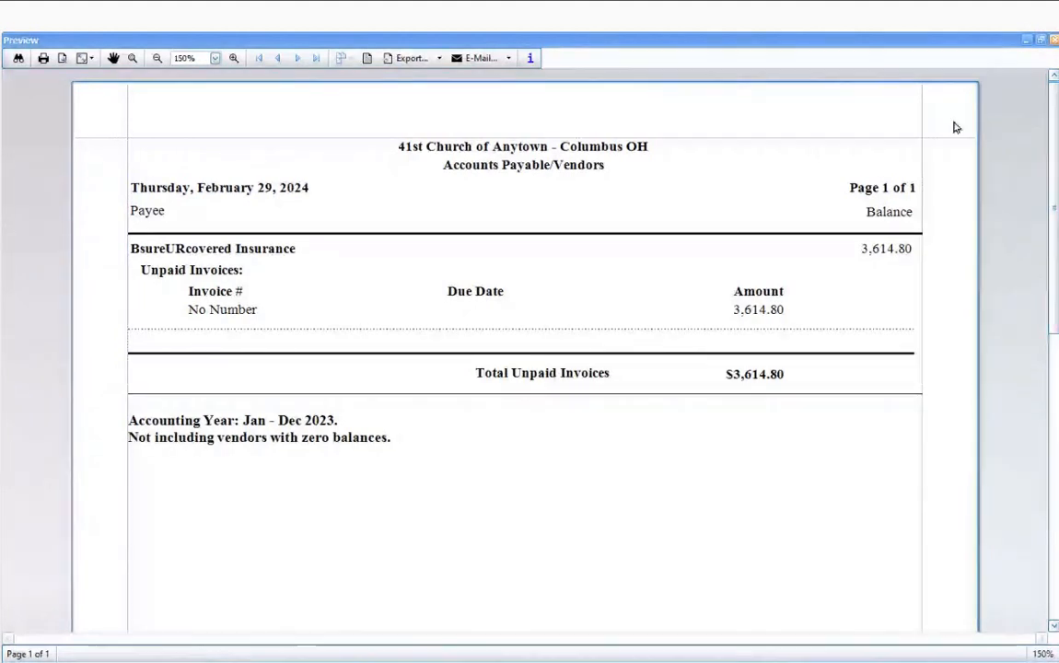
pyautogui.click(1052, 40)
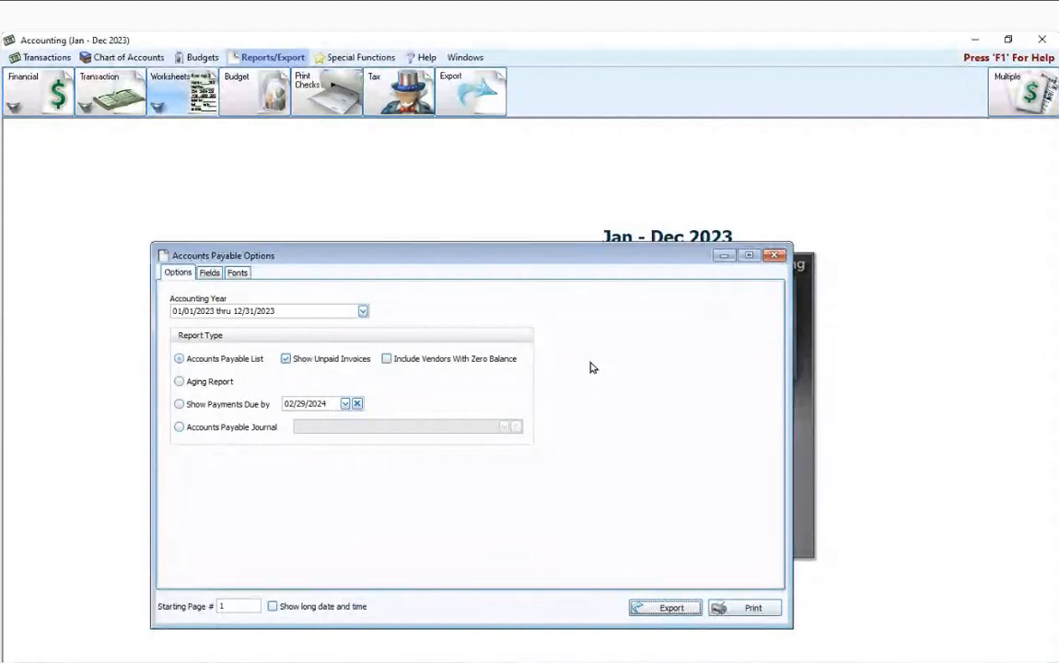
pyautogui.click(777, 261)
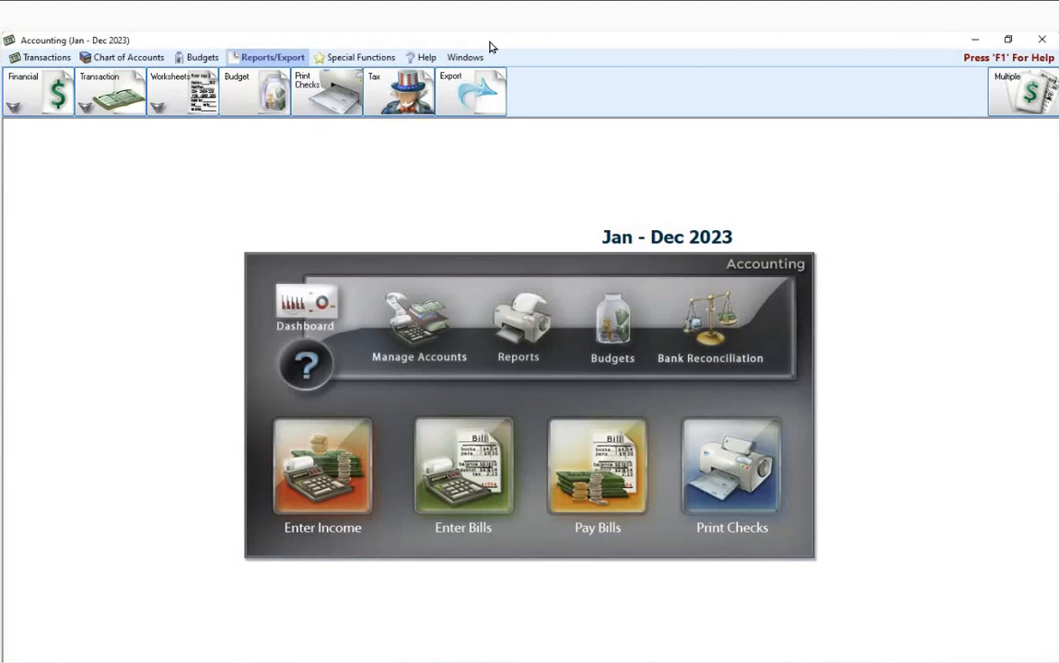
# - Change the active accounting year to 01/01/2024 thru 12/31/2024
pyautogui.click(348, 59)
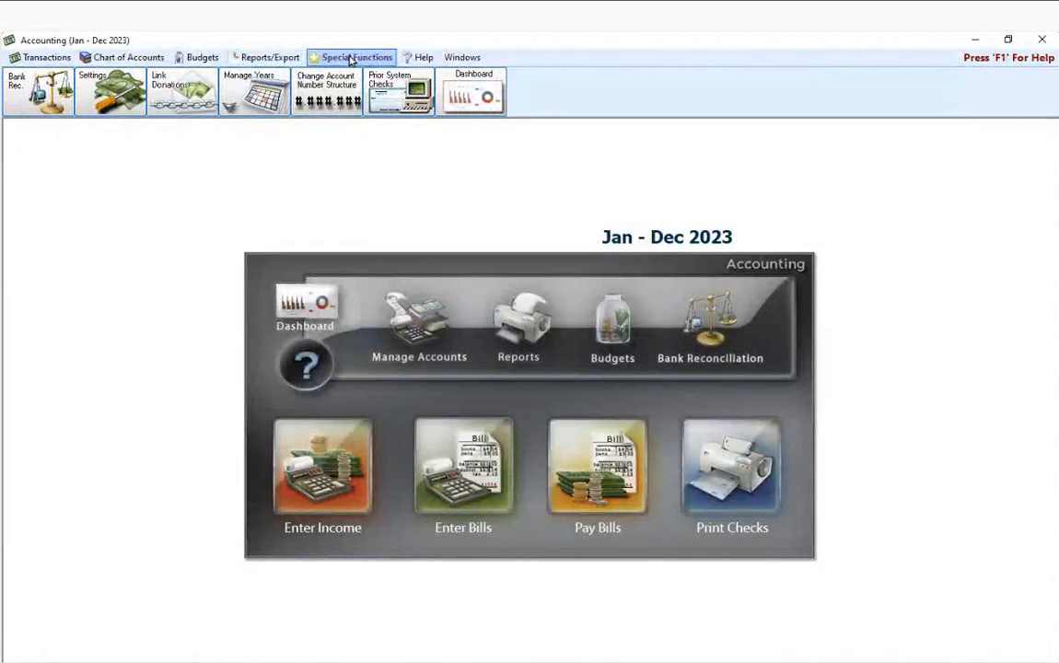
pyautogui.click(268, 92)
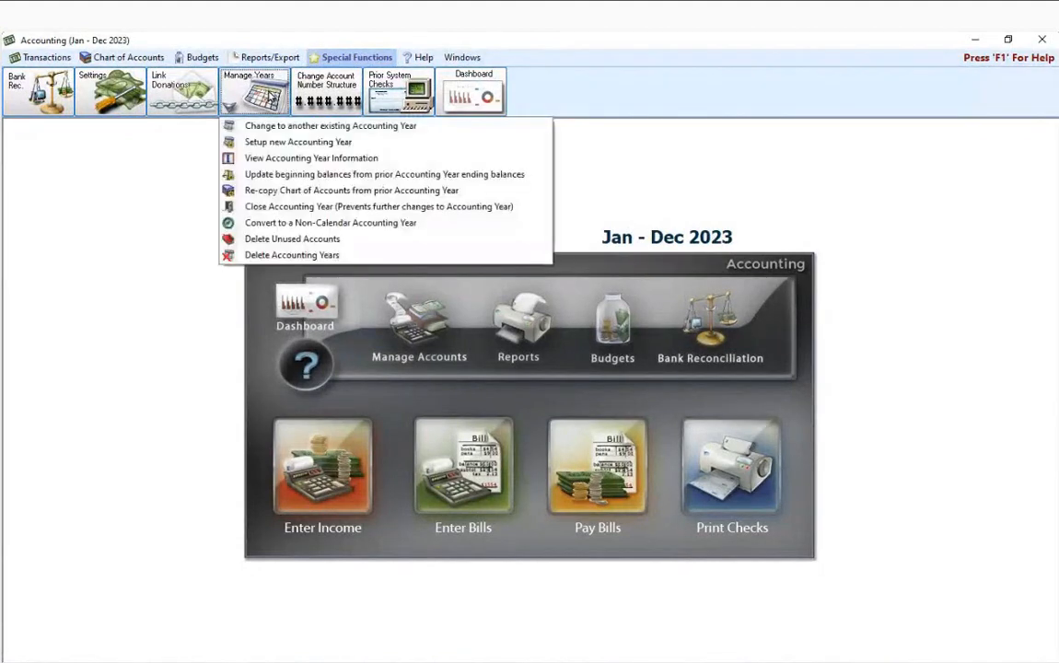
pyautogui.click(279, 122)
pyautogui.click(468, 469)
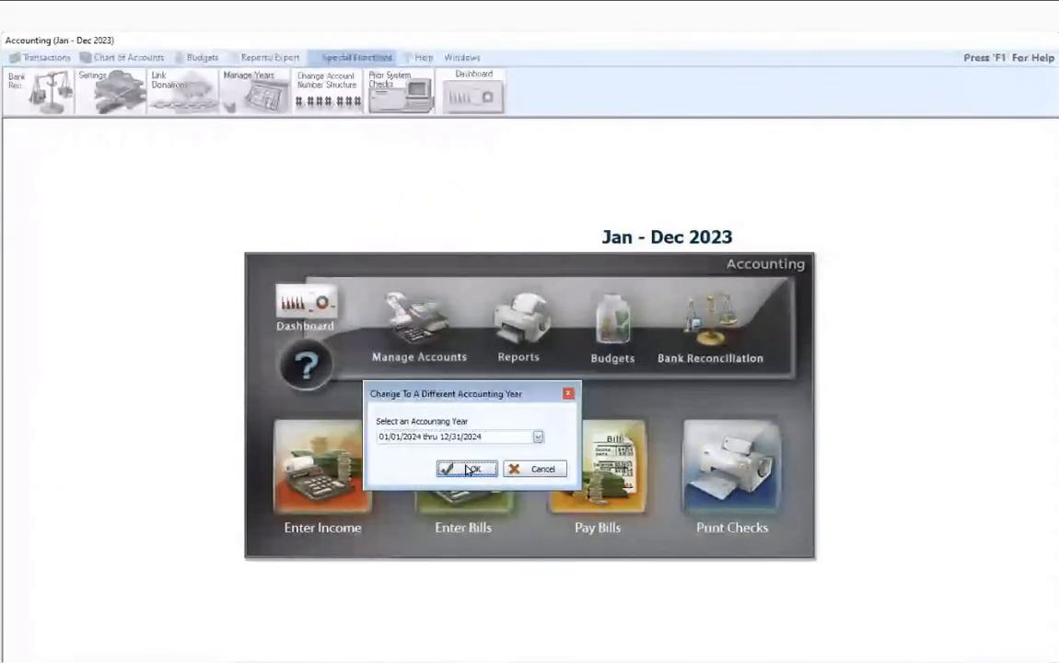
# - Review the unused accounts eligible for deletion in 2024, highlight Church Administrator Pension (TSA), and close the list without deleting any
pyautogui.click(347, 59)
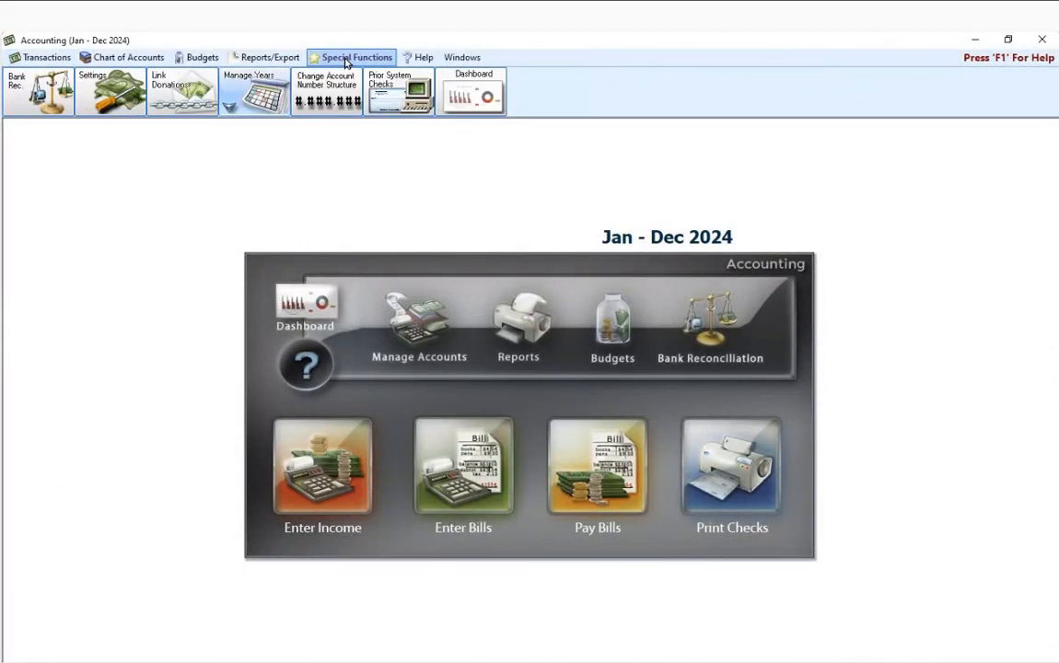
pyautogui.click(263, 97)
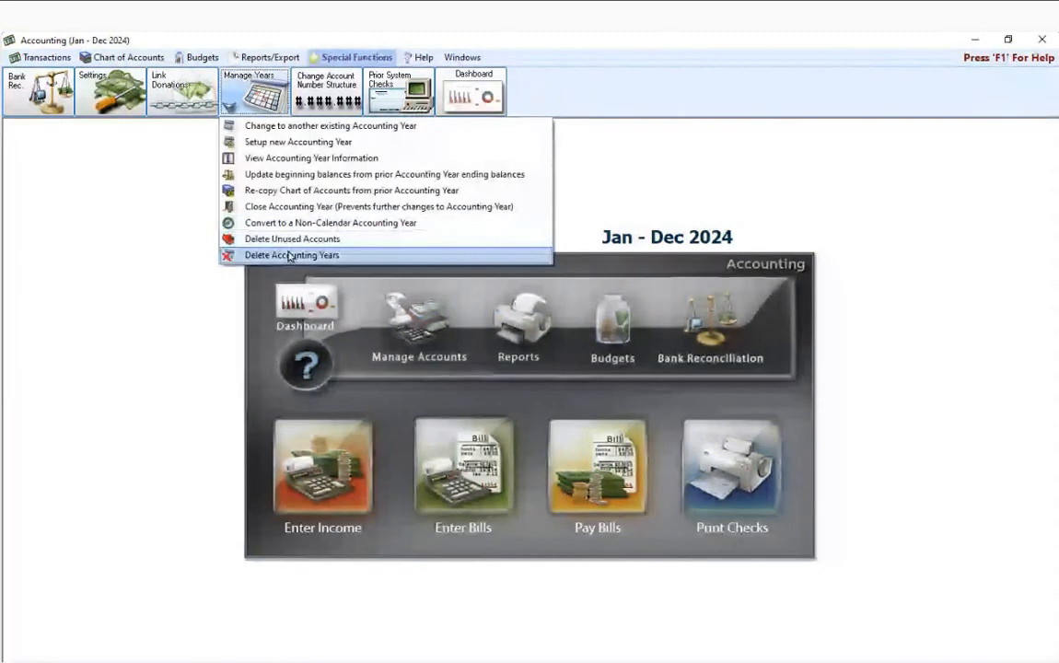
pyautogui.click(291, 239)
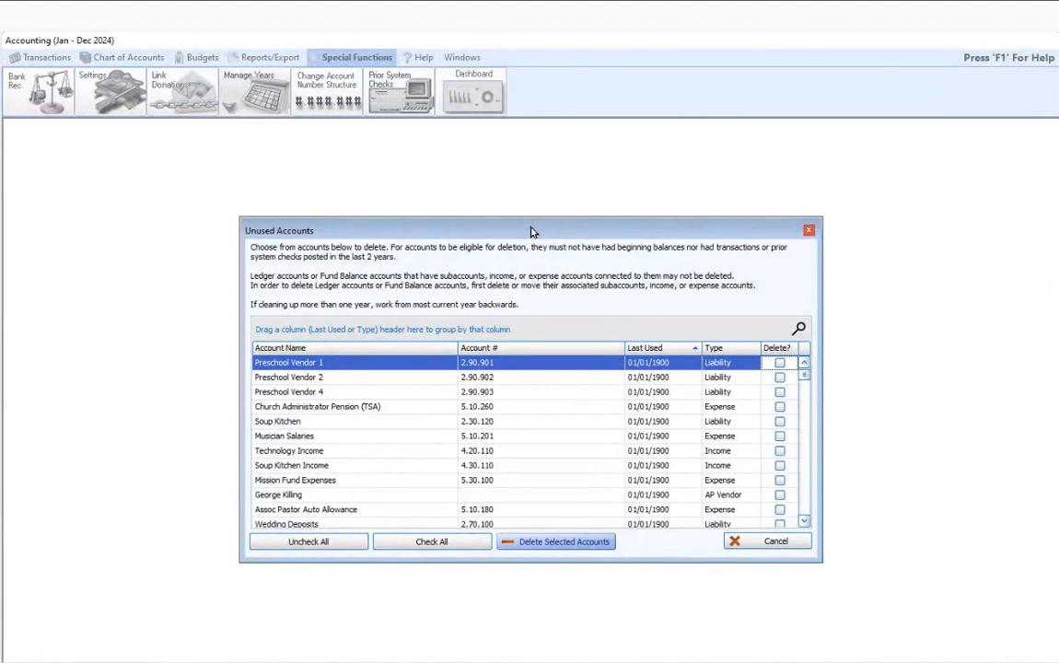
pyautogui.click(496, 407)
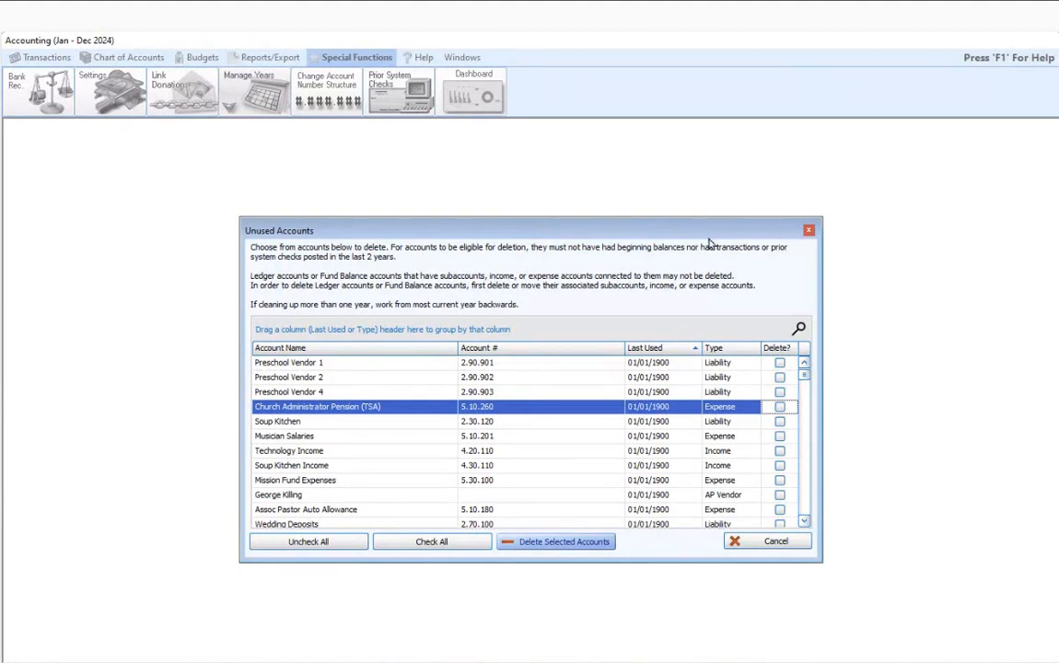
pyautogui.click(810, 231)
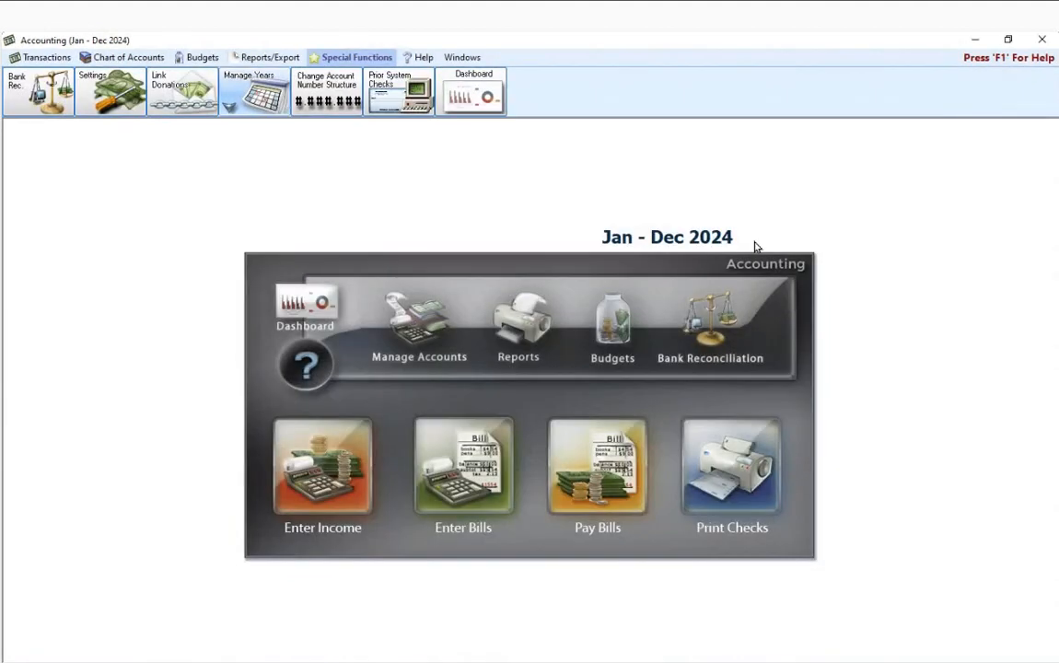
# - View the details of the Fifth Third Money Market account in the 2024 chart of accounts, and close the chart
pyautogui.click(417, 330)
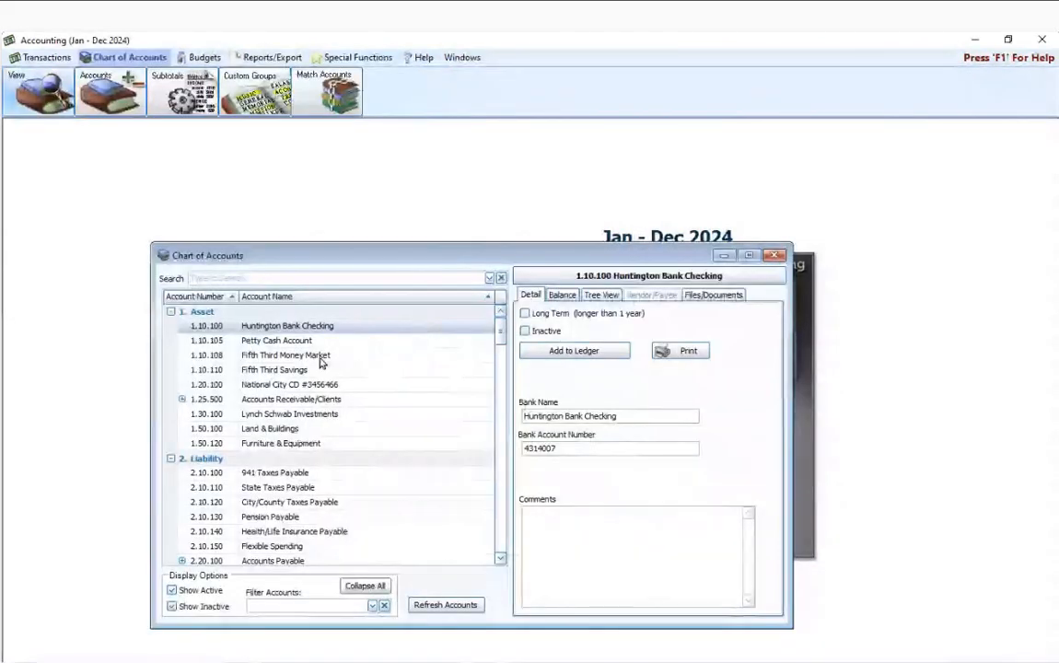
pyautogui.click(347, 354)
pyautogui.click(347, 354)
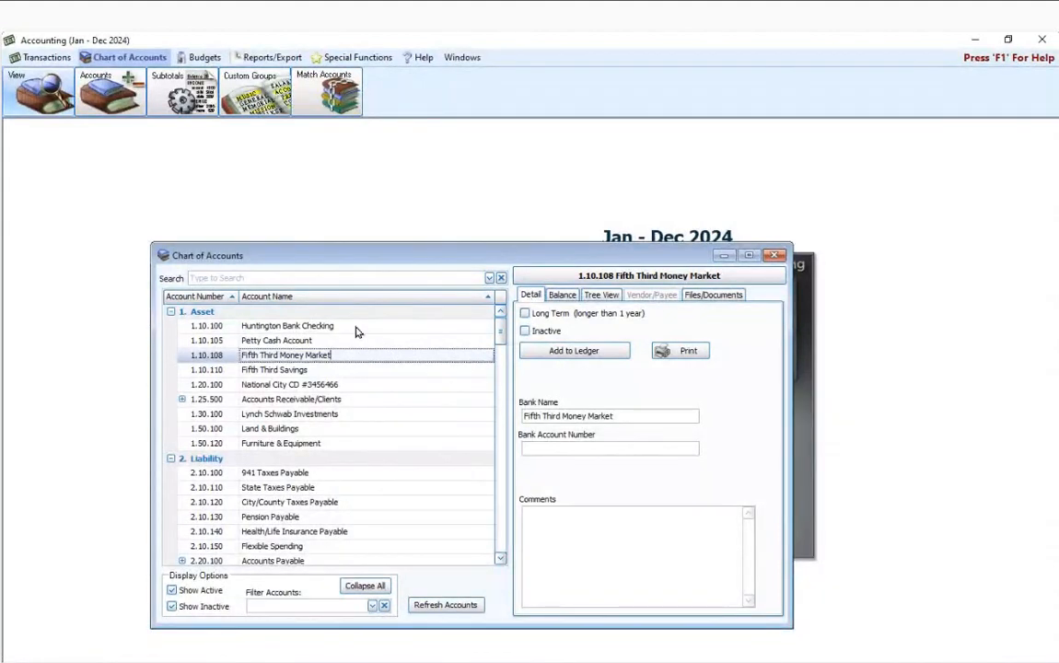
pyautogui.click(775, 256)
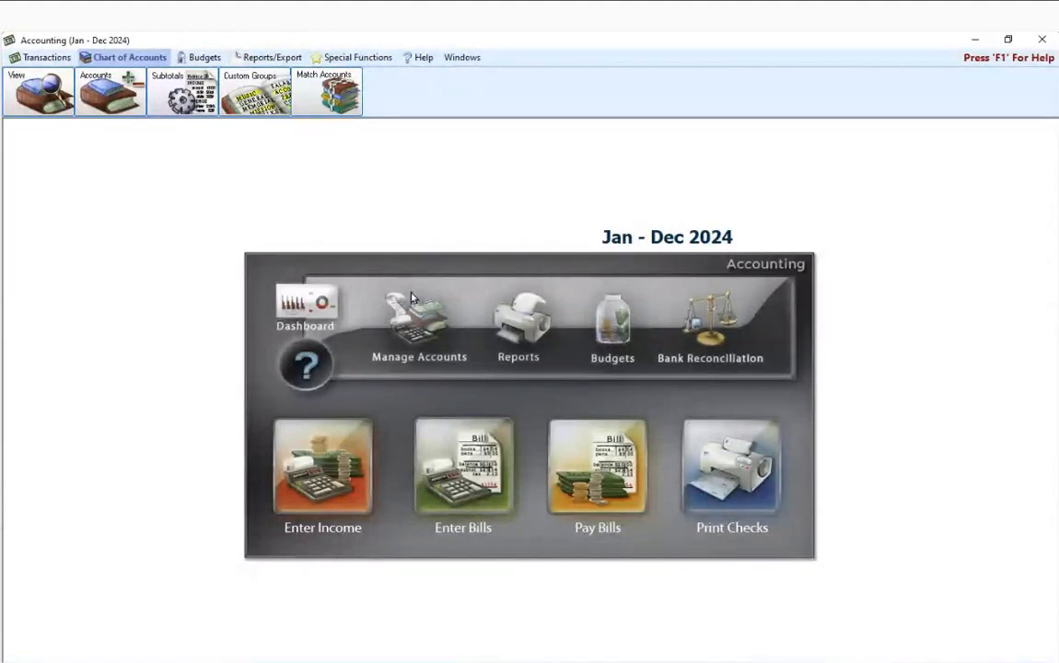
# - Reopen the 2024 chart of accounts, look through it down to the income accounts, and close it
pyautogui.click(419, 339)
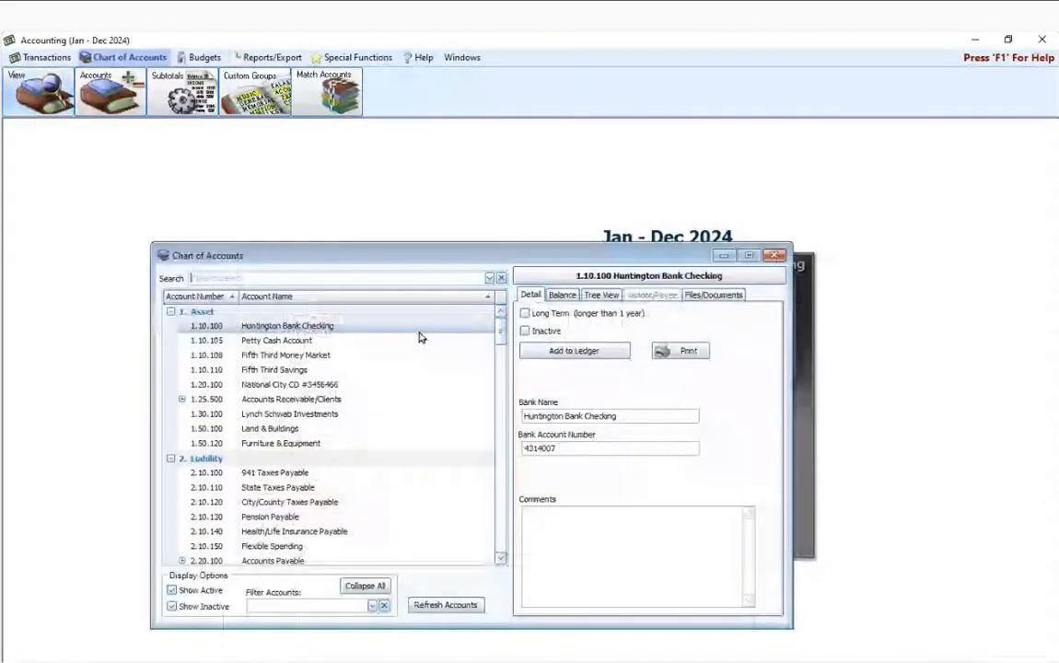
pyautogui.moveTo(401, 265); pyautogui.dragTo(452, 216)
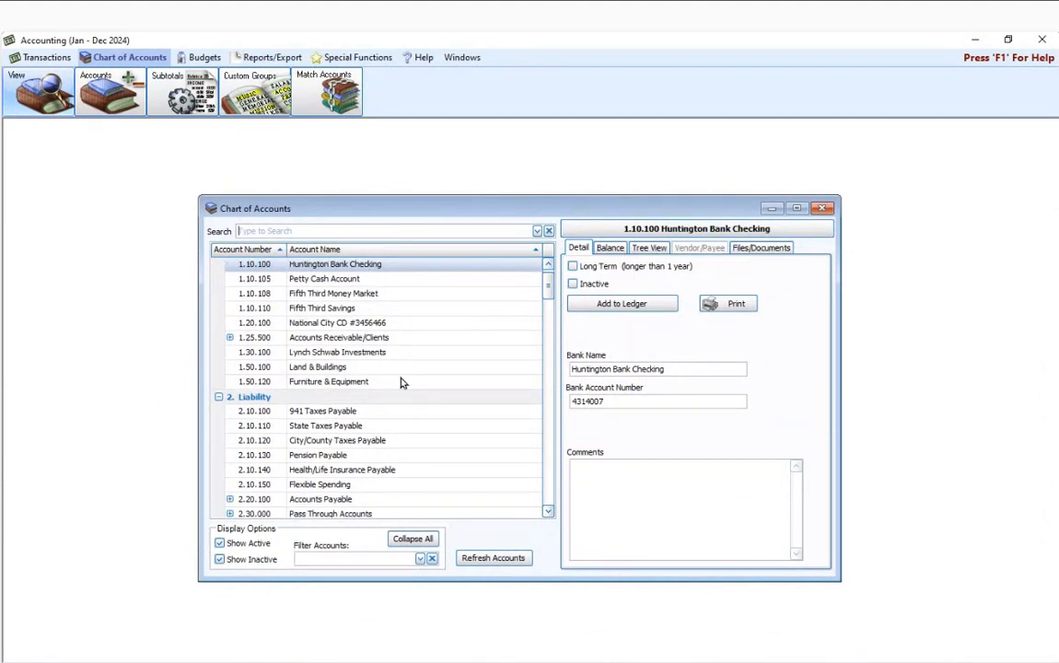
pyautogui.scroll(-2, 404, 382)
pyautogui.moveTo(547, 300); pyautogui.dragTo(548, 339)
pyautogui.click(821, 208)
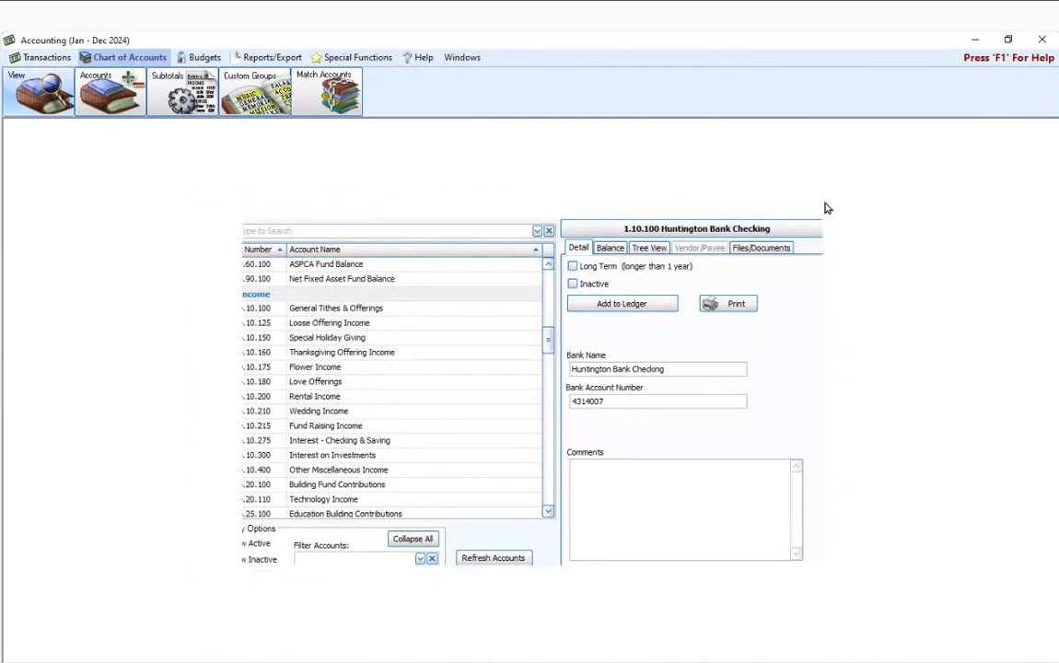
# - Change the active accounting year to 01/01/2023 thru 12/31/2023
pyautogui.click(270, 61)
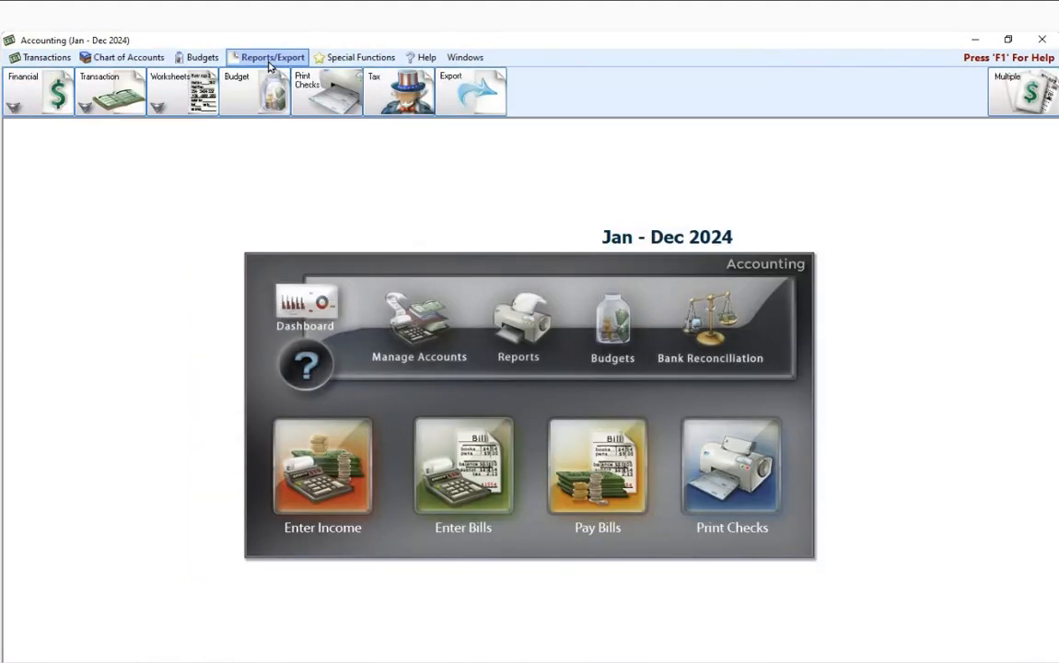
pyautogui.click(346, 58)
pyautogui.click(270, 90)
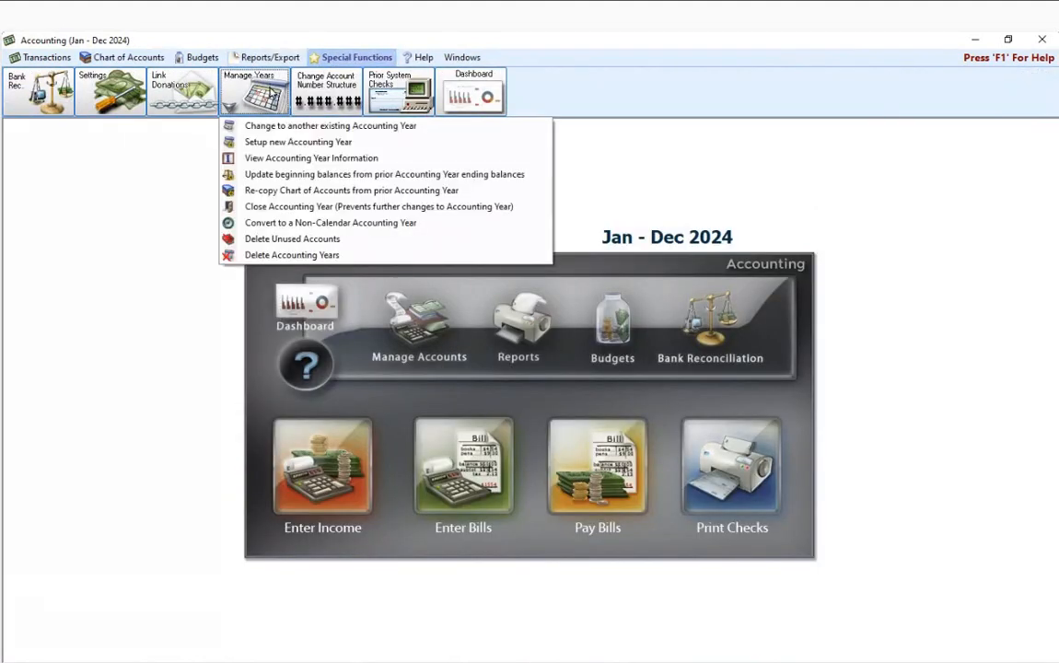
pyautogui.click(262, 123)
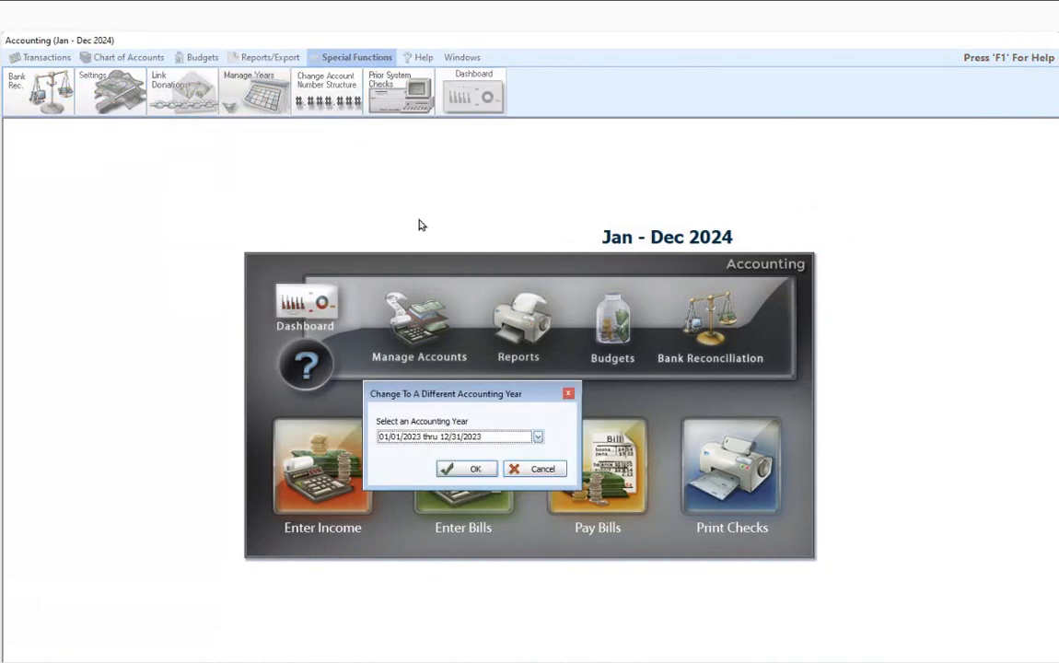
pyautogui.click(472, 469)
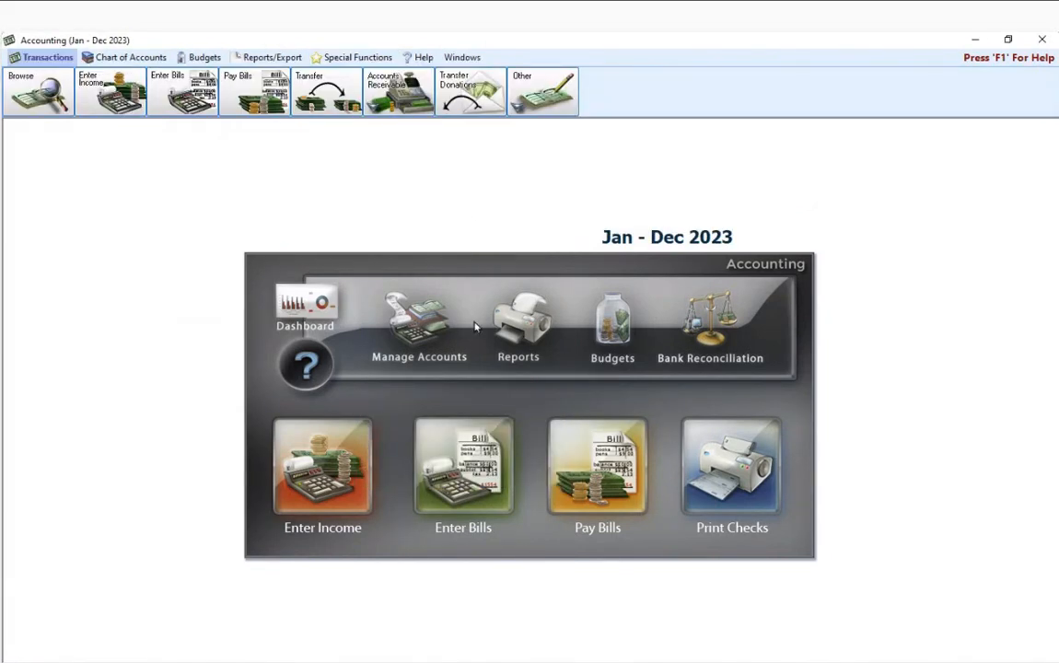
# - Open the 2023 chart of accounts and select the income account 4.10.100 General Tithes & Offerings
pyautogui.click(420, 330)
pyautogui.scroll(-1, 444, 321)
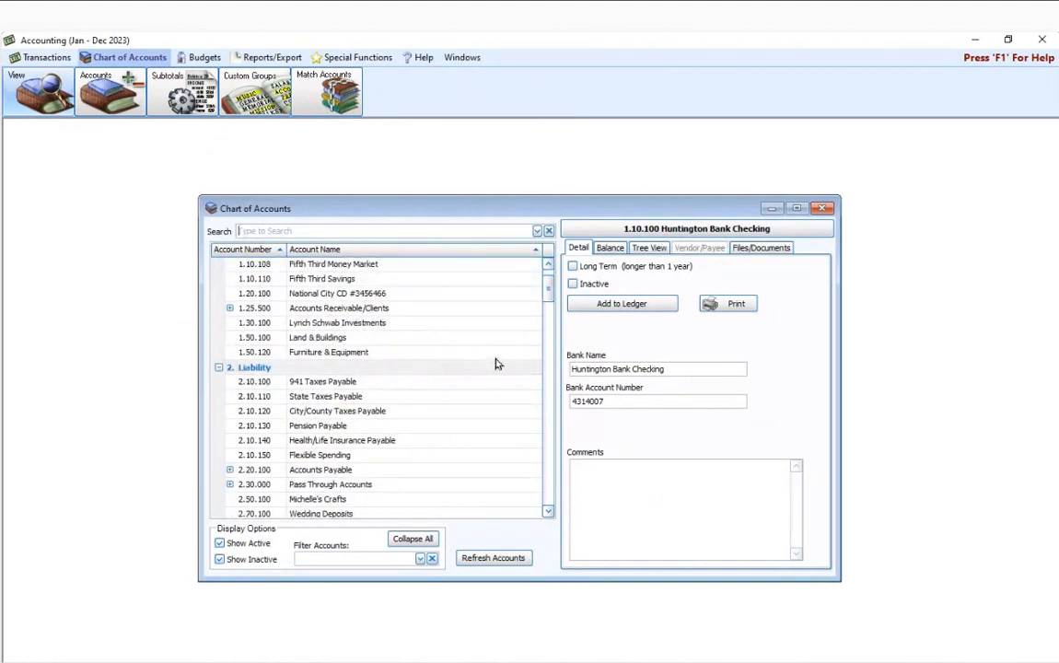
pyautogui.moveTo(548, 287); pyautogui.dragTo(564, 352)
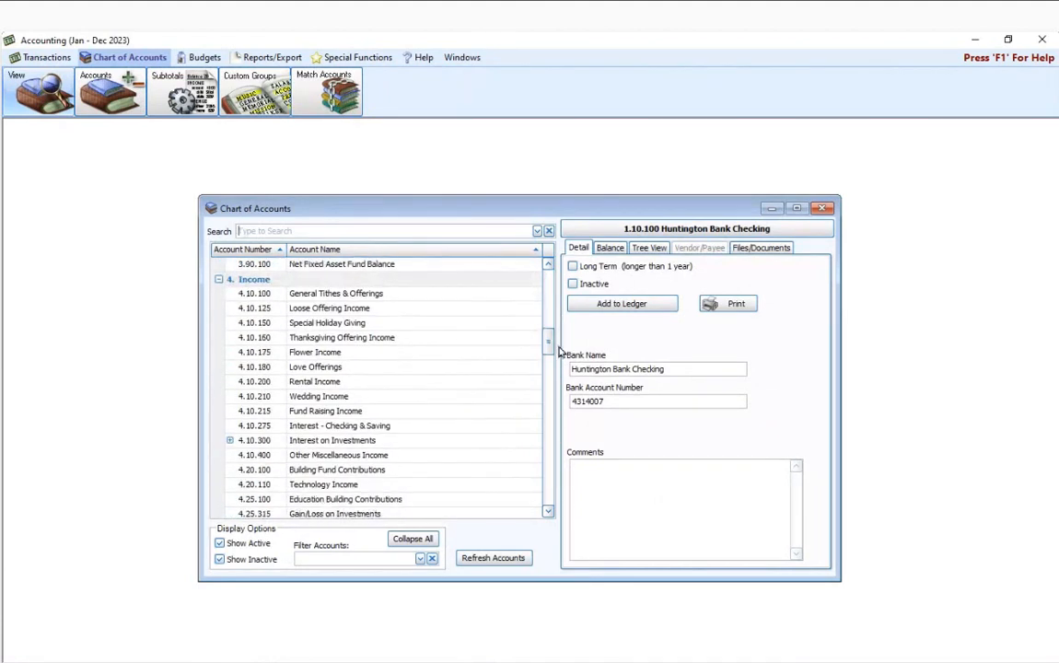
pyautogui.click(433, 293)
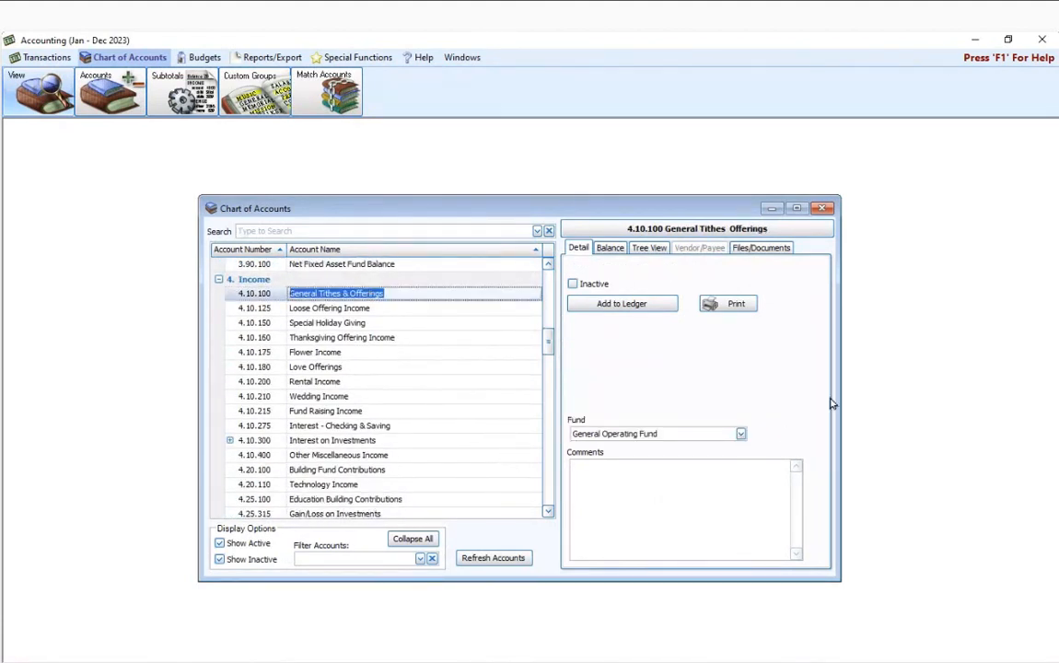
# - Preview the General Ledger for General Tithes & Offerings with year-to-date balances through 12/31/2023, and review its transactions and running balances
pyautogui.click(736, 304)
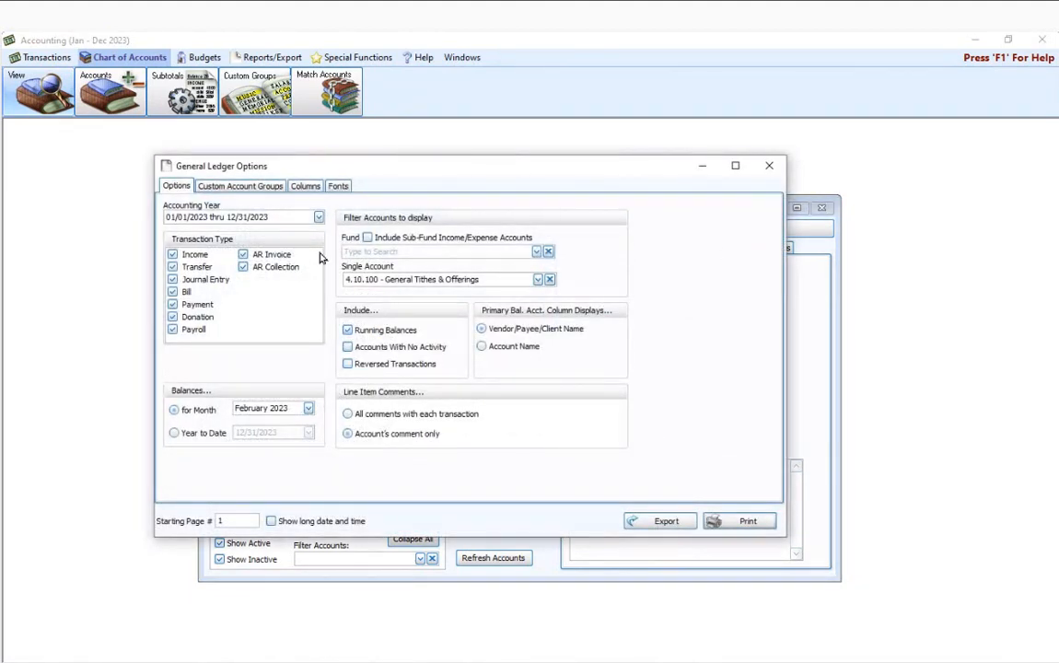
pyautogui.click(173, 433)
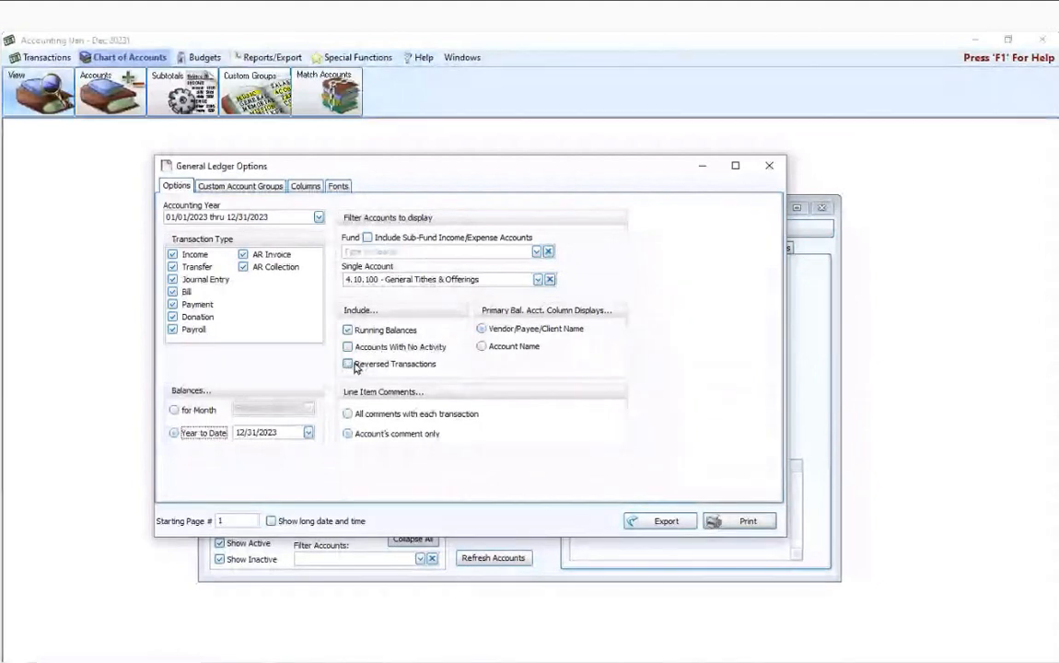
pyautogui.click(753, 528)
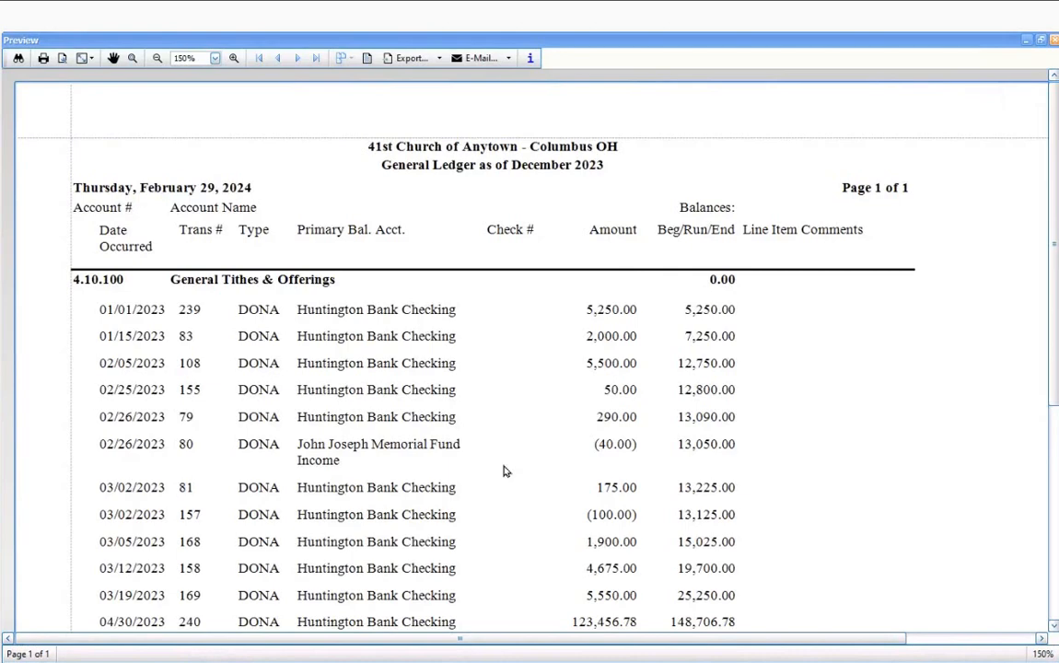
pyautogui.scroll(-5, 634, 371)
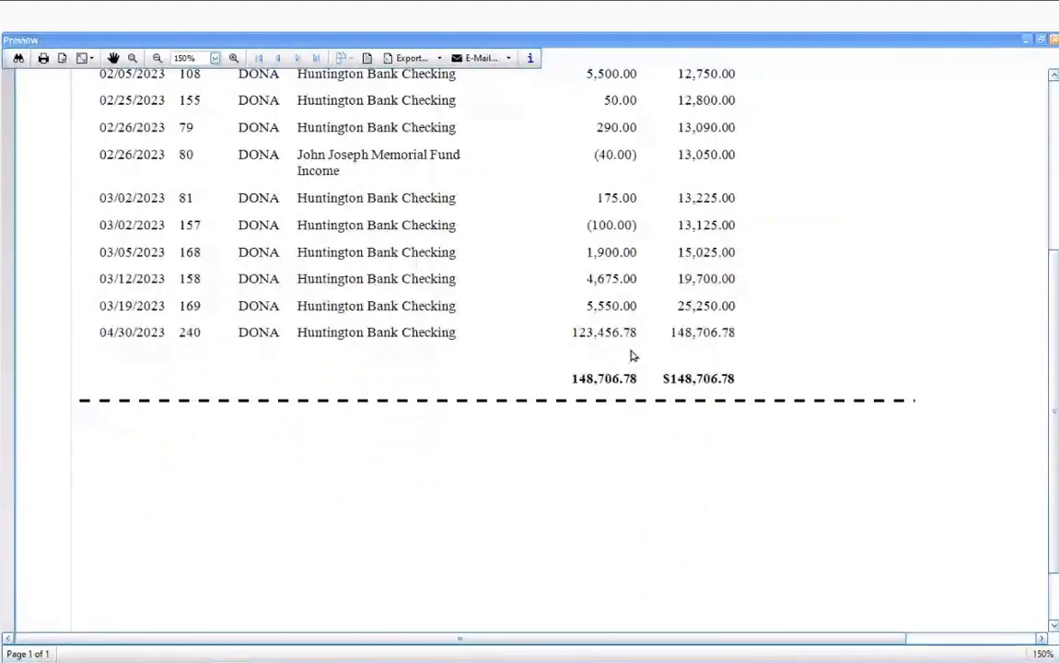
pyautogui.scroll(3, 629, 355)
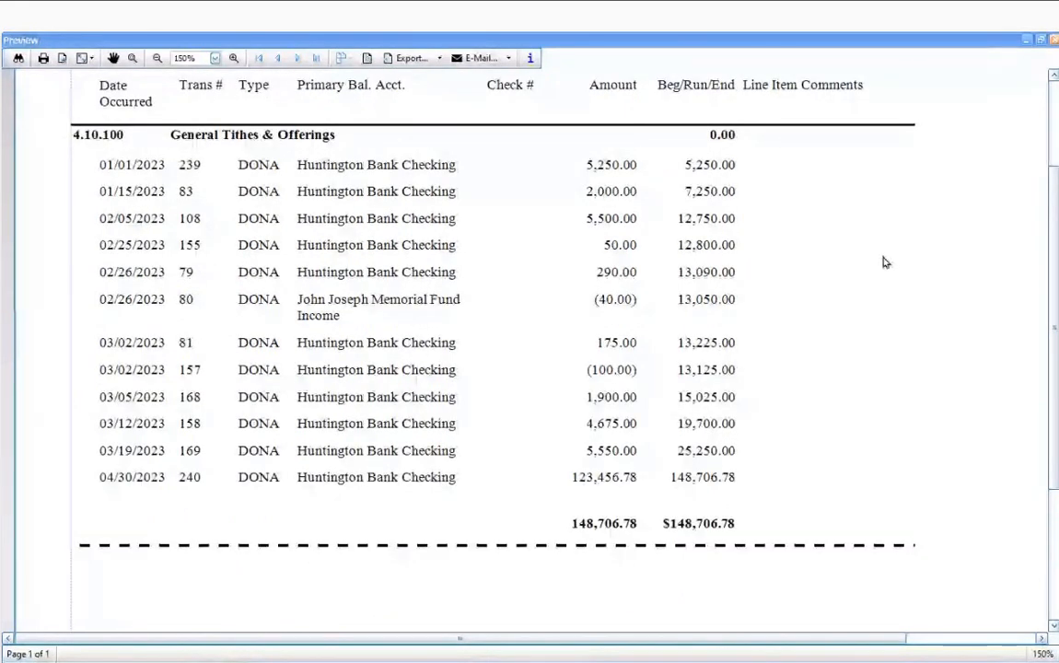
pyautogui.scroll(1, 755, 322)
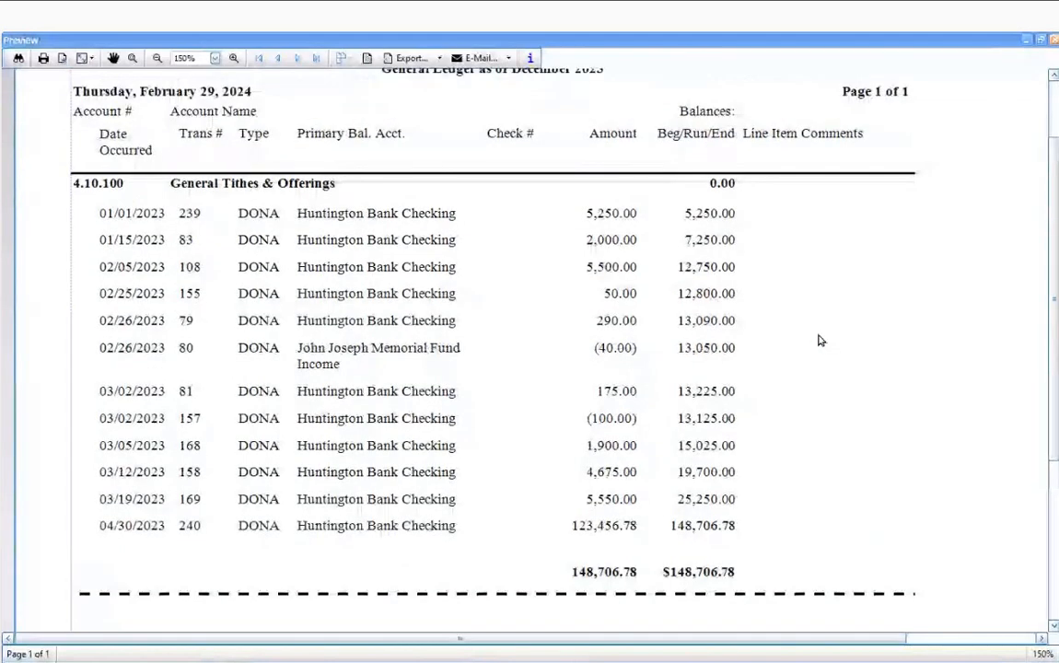
pyautogui.scroll(1, 820, 341)
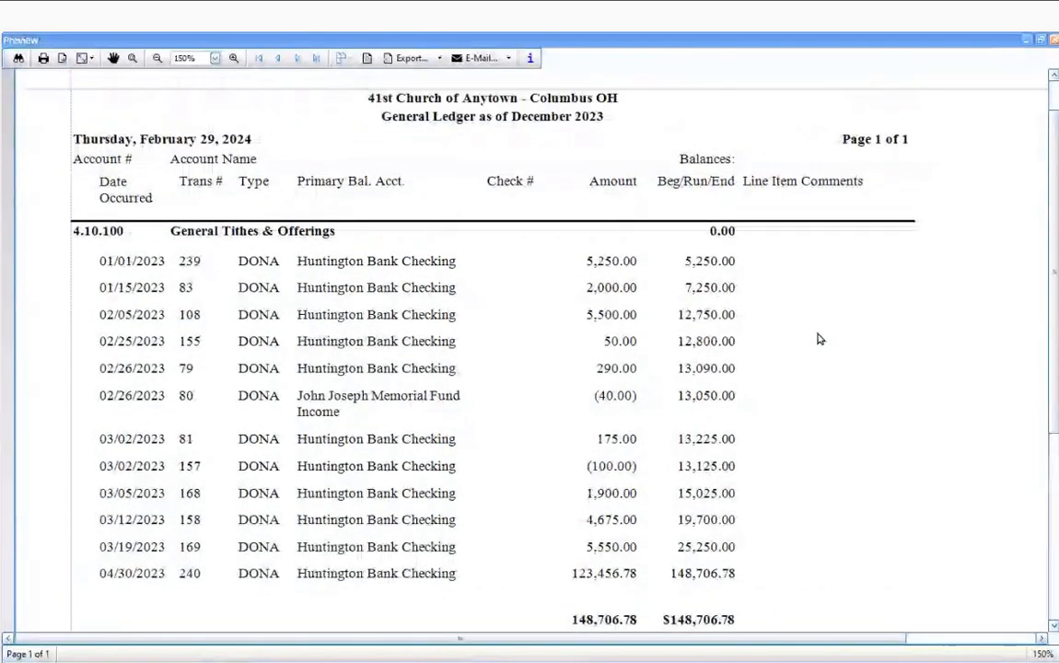